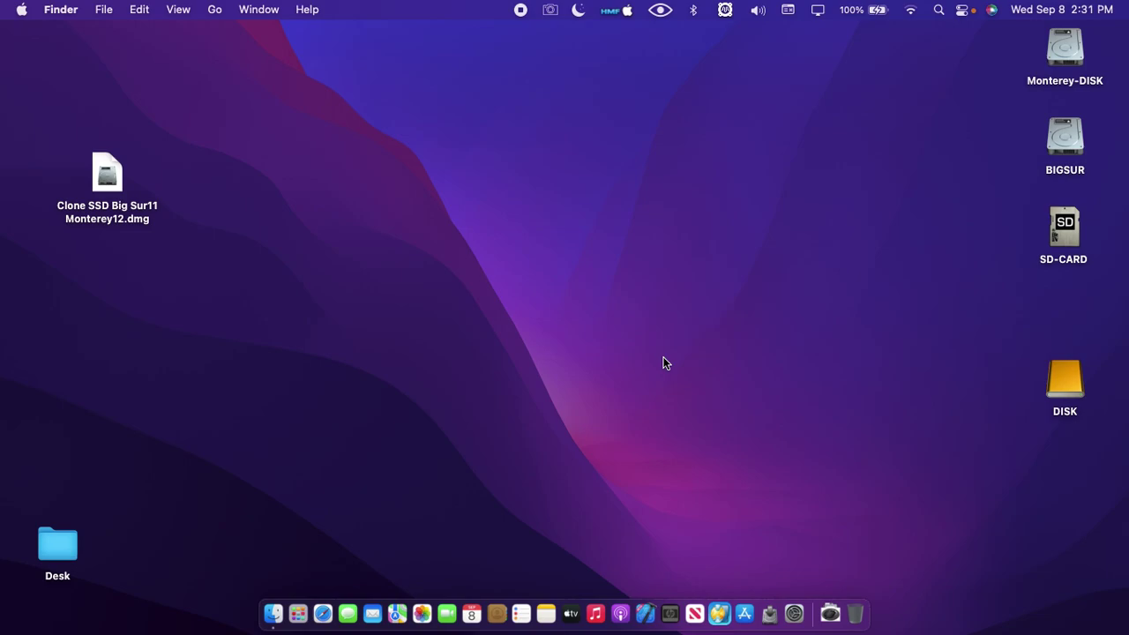
# Step: Open the internal BIGSUR volume to view its folders, and close its window
pyautogui.doubleClick(1070, 143)
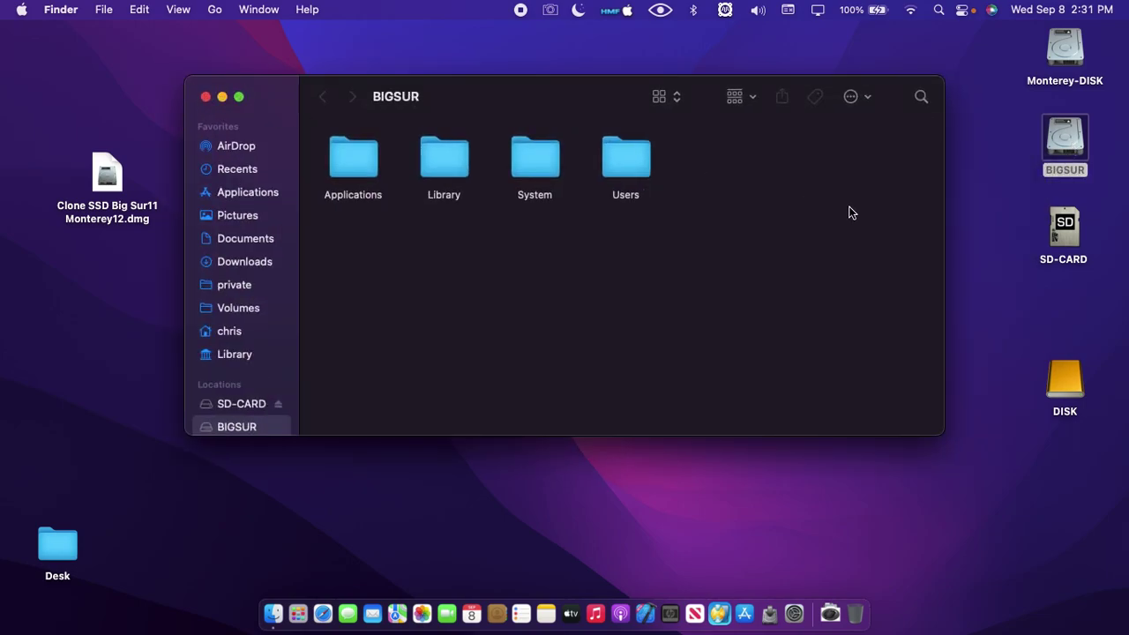
pyautogui.moveTo(946, 209); pyautogui.dragTo(896, 203)
pyautogui.moveTo(514, 89); pyautogui.dragTo(539, 73)
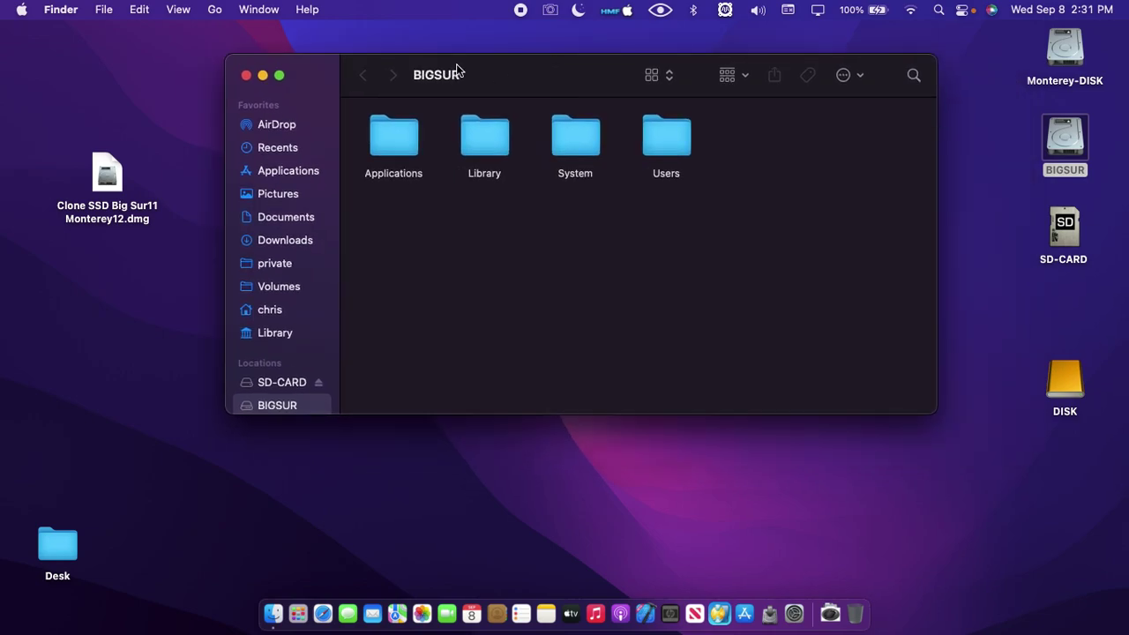
pyautogui.click(244, 76)
pyautogui.click(543, 113)
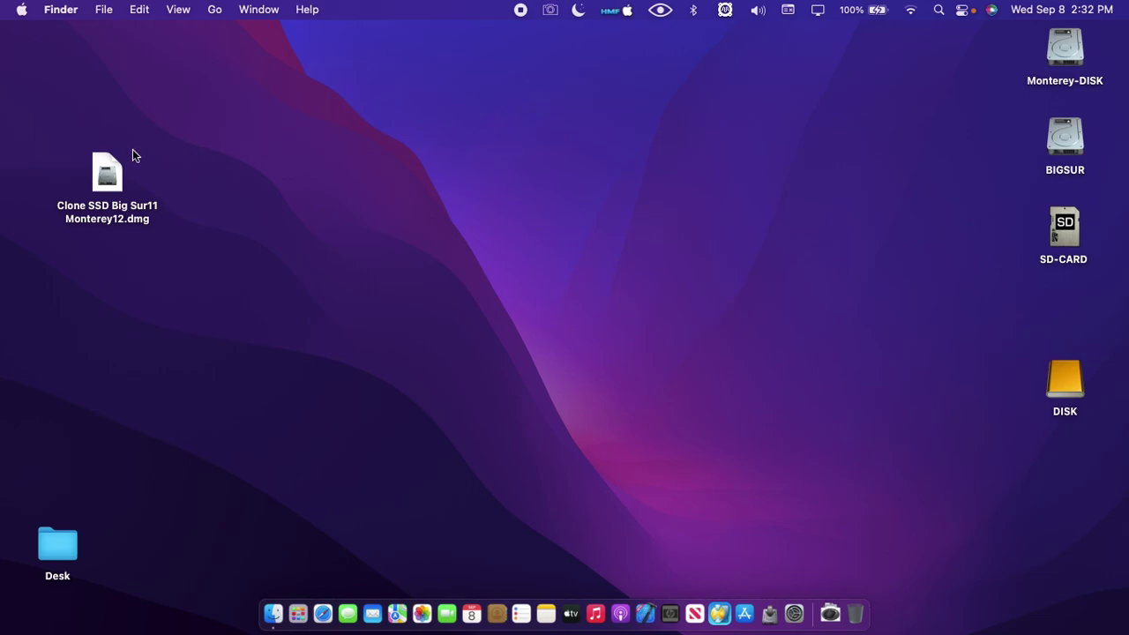
# Step: Open the Clone SSD Big Sur11 Monterey12.dmg image, copy its application to the Desktop, and close the image window
pyautogui.click(101, 179)
pyautogui.doubleClick(100, 179)
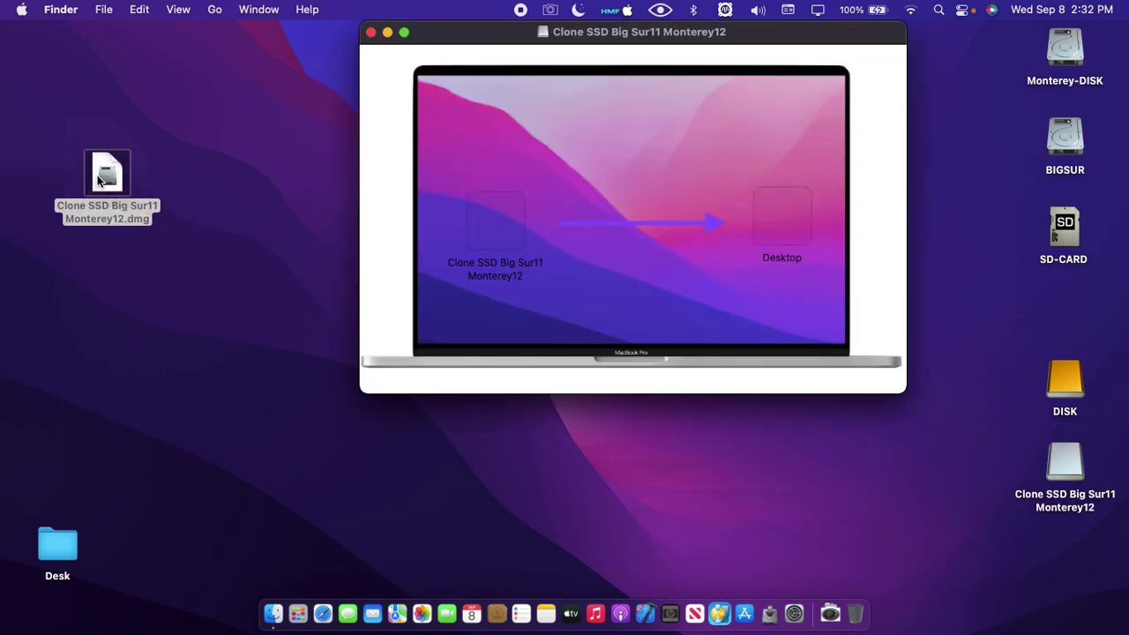
pyautogui.moveTo(813, 39)
pyautogui.mouseDown()
pyautogui.moveTo(718, 88)
pyautogui.moveTo(729, 70)
pyautogui.mouseUp()
pyautogui.click(416, 263)
pyautogui.moveTo(416, 263); pyautogui.dragTo(703, 257)
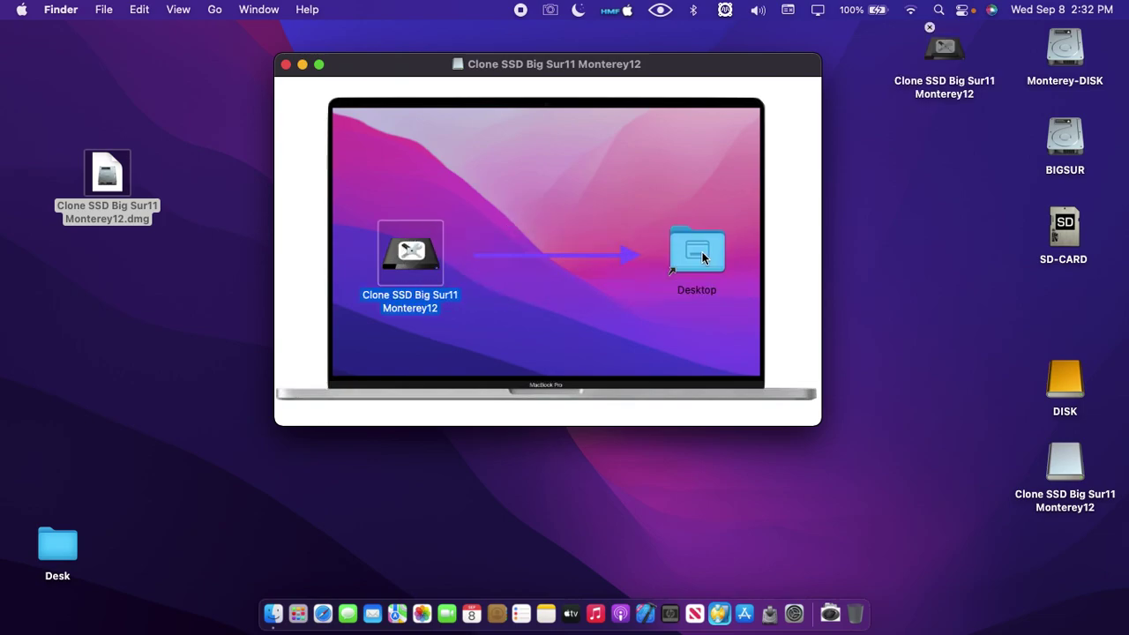
pyautogui.click(286, 64)
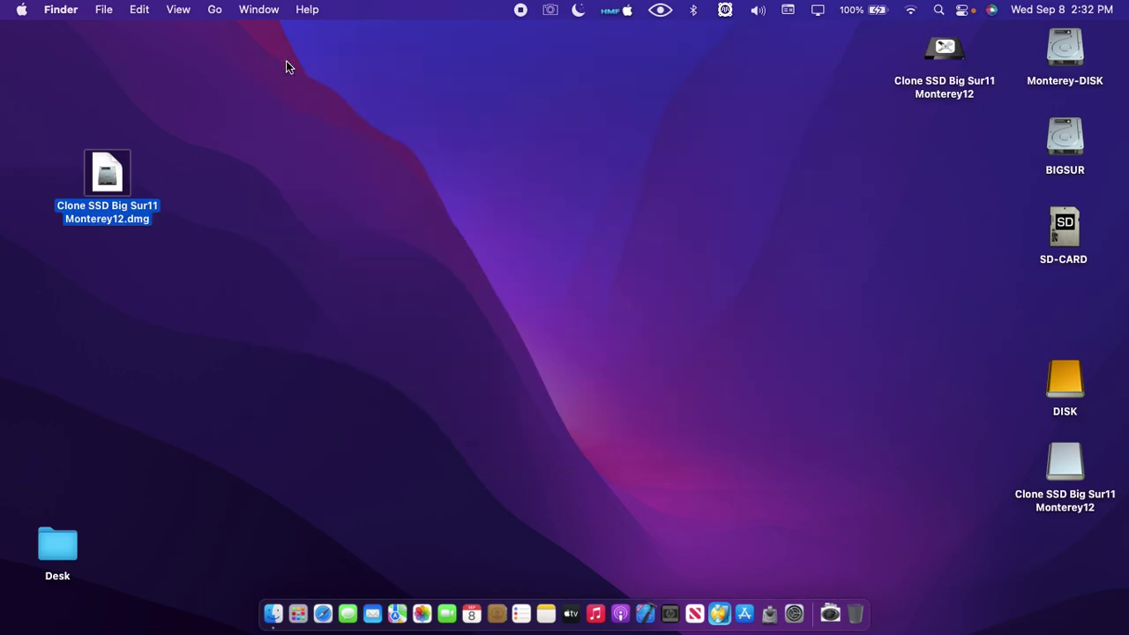
# Step: Eject the Clone SSD Big Sur11 Monterey12 disk image and place the copied application beside the dmg file on the desktop
pyautogui.rightClick(1083, 472)
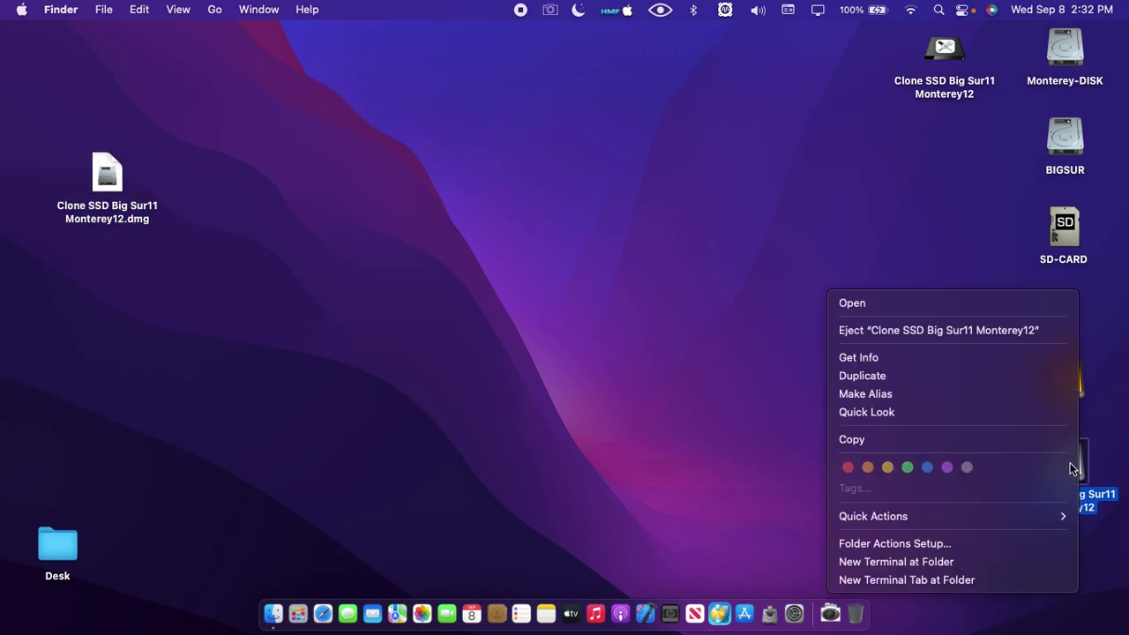
pyautogui.click(863, 332)
pyautogui.moveTo(941, 50)
pyautogui.mouseDown()
pyautogui.moveTo(298, 129)
pyautogui.moveTo(221, 174)
pyautogui.moveTo(259, 189)
pyautogui.moveTo(238, 179)
pyautogui.mouseUp()
pyautogui.click(300, 183)
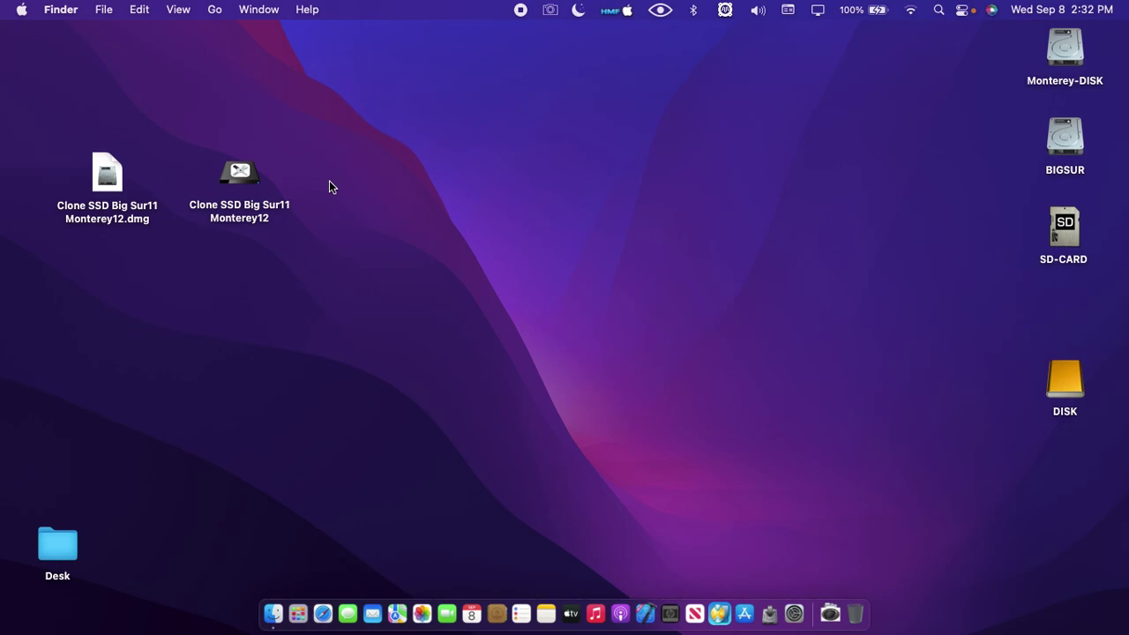
# Step: Launch Clone SSD Big Sur11 Monterey12, choose option 1 to clone an SSD, and continue to Disk Utility
pyautogui.doubleClick(247, 177)
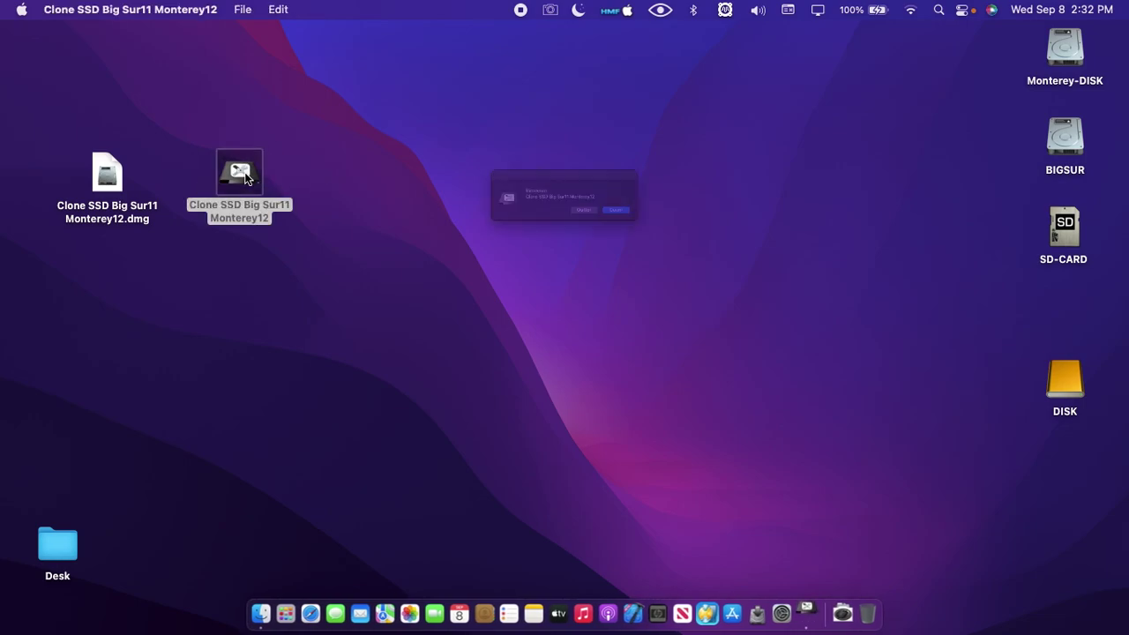
pyautogui.click(703, 230)
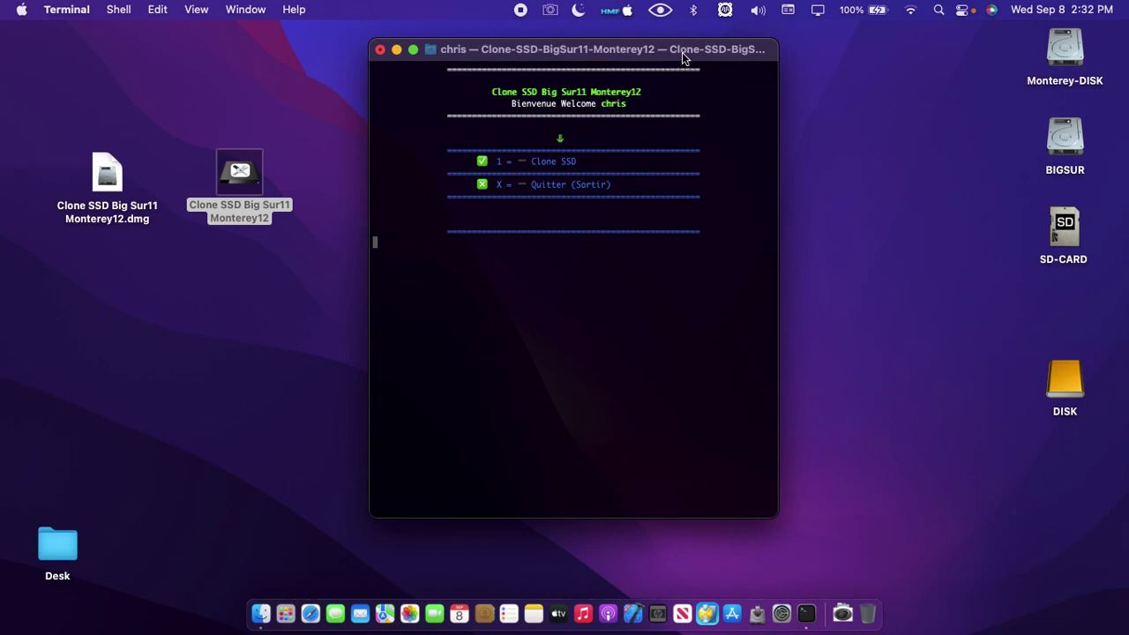
pyautogui.moveTo(682, 53); pyautogui.dragTo(672, 51)
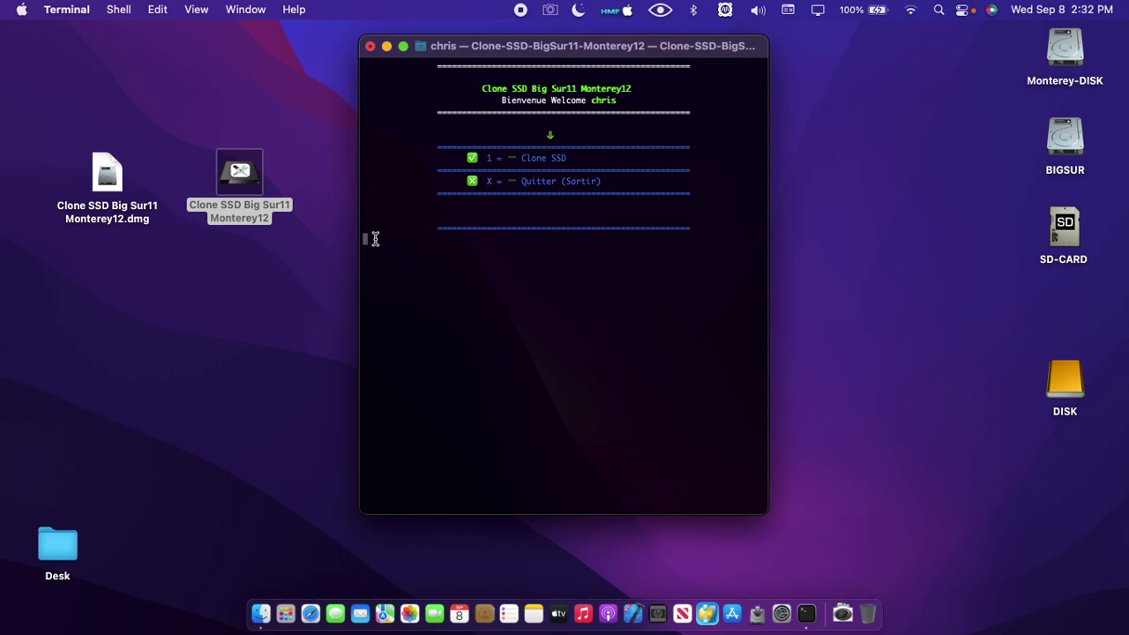
pyautogui.write('1')
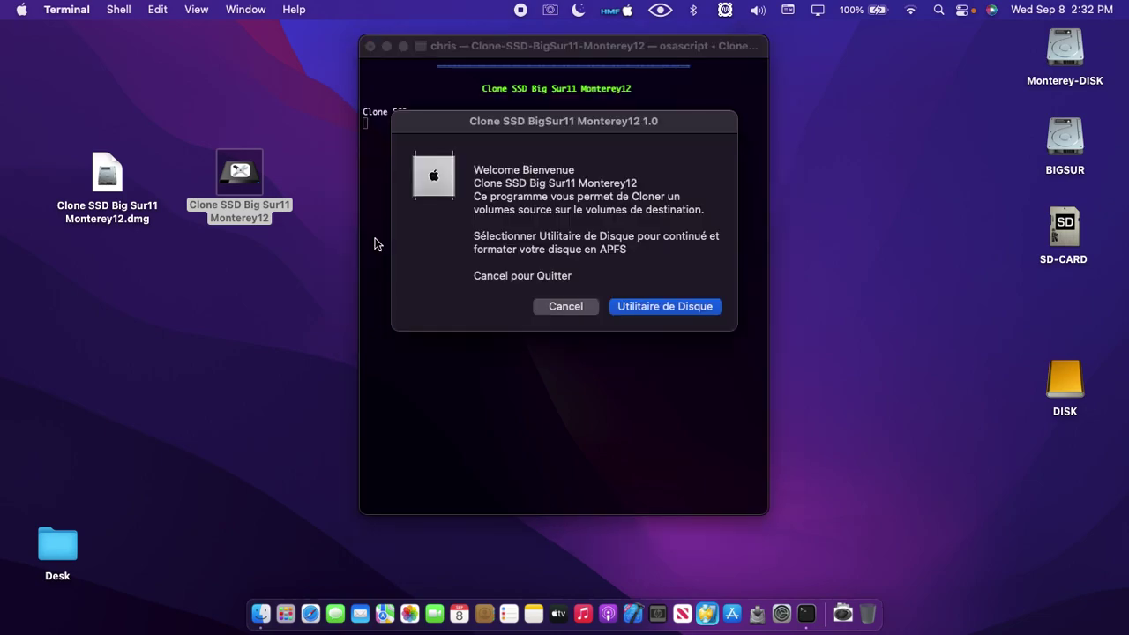
pyautogui.click(649, 307)
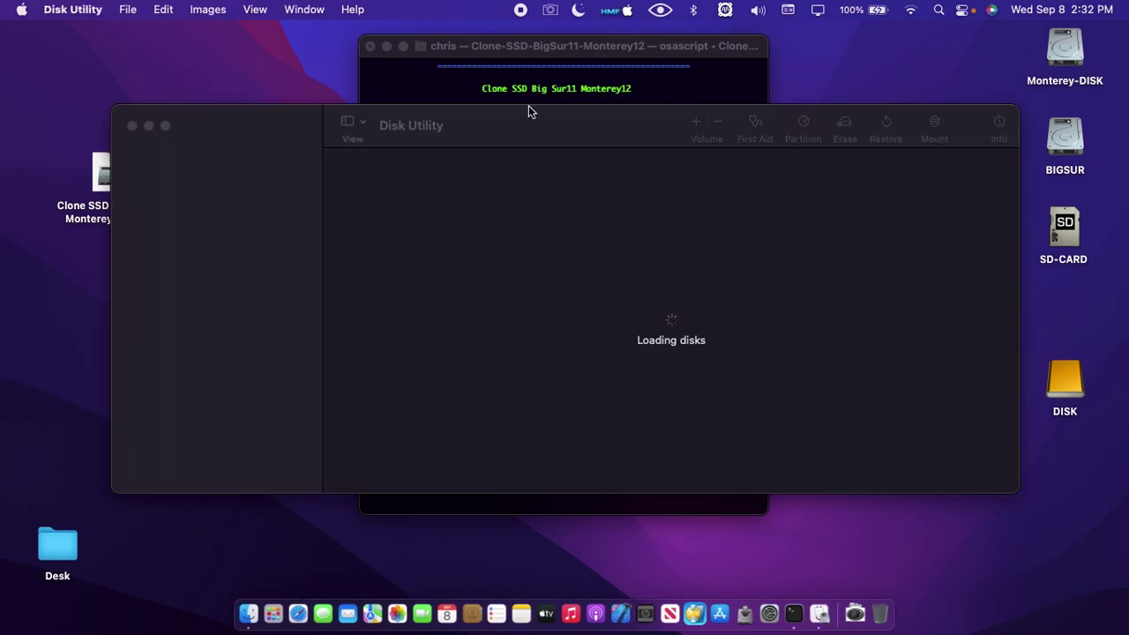
# Step: Unmount the DISK volume of the external ST325031 2AS Media drive
pyautogui.moveTo(529, 109); pyautogui.dragTo(527, 35)
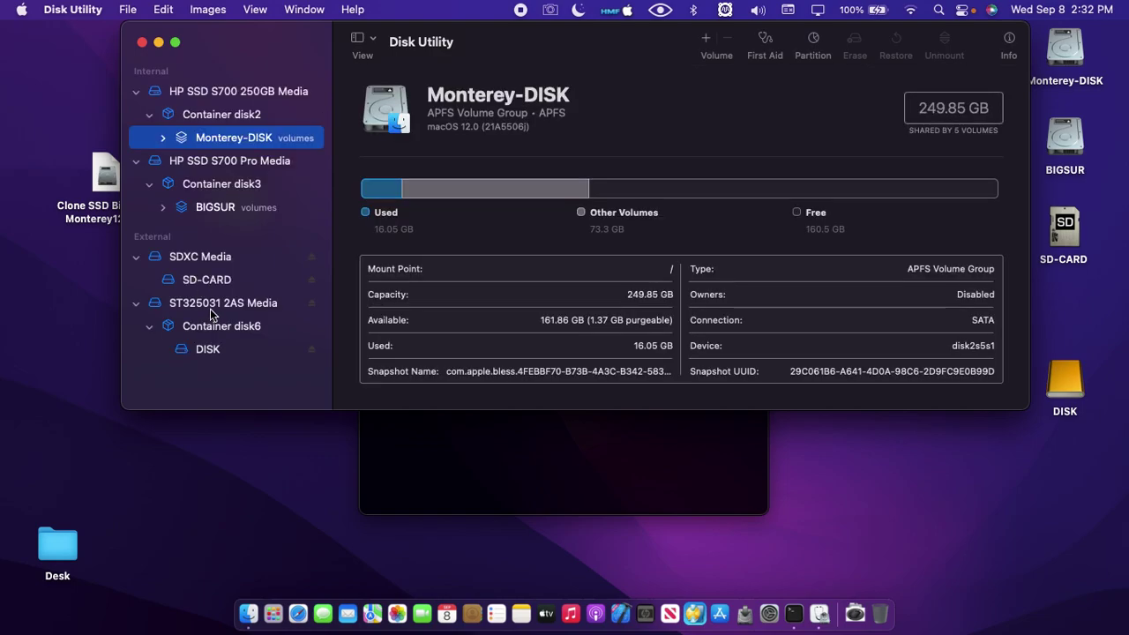
pyautogui.click(218, 310)
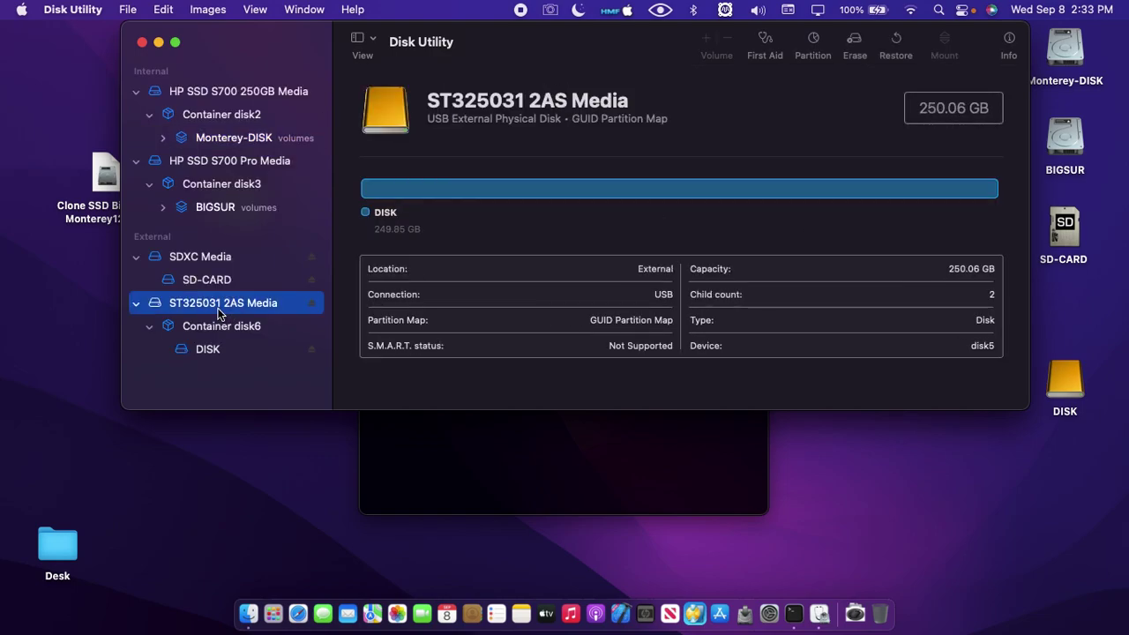
pyautogui.rightClick(221, 349)
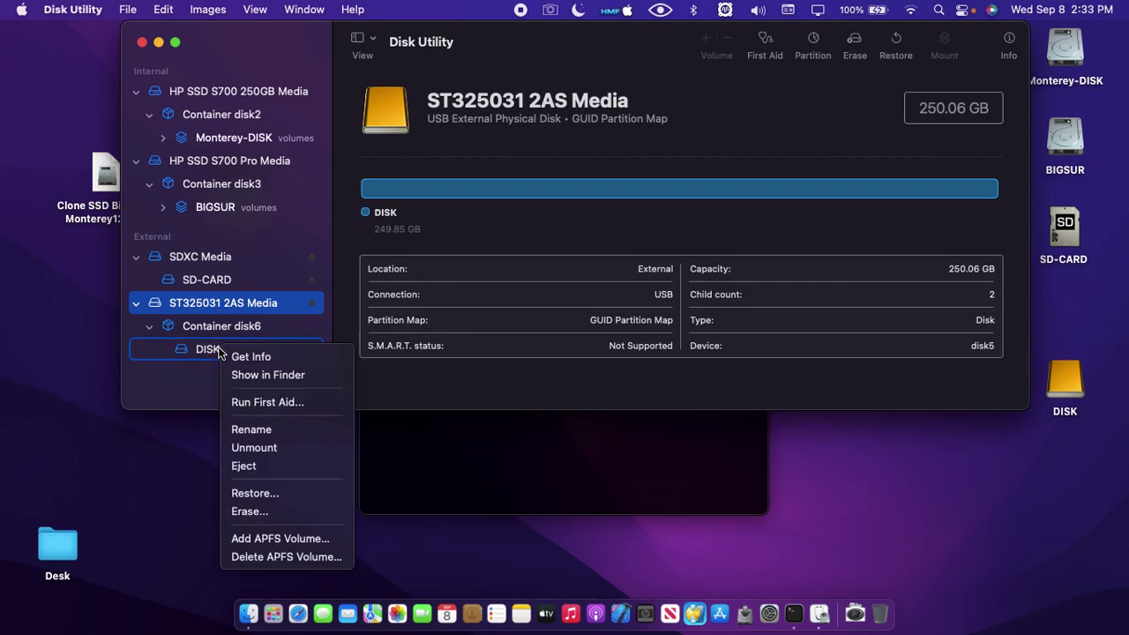
pyautogui.click(266, 446)
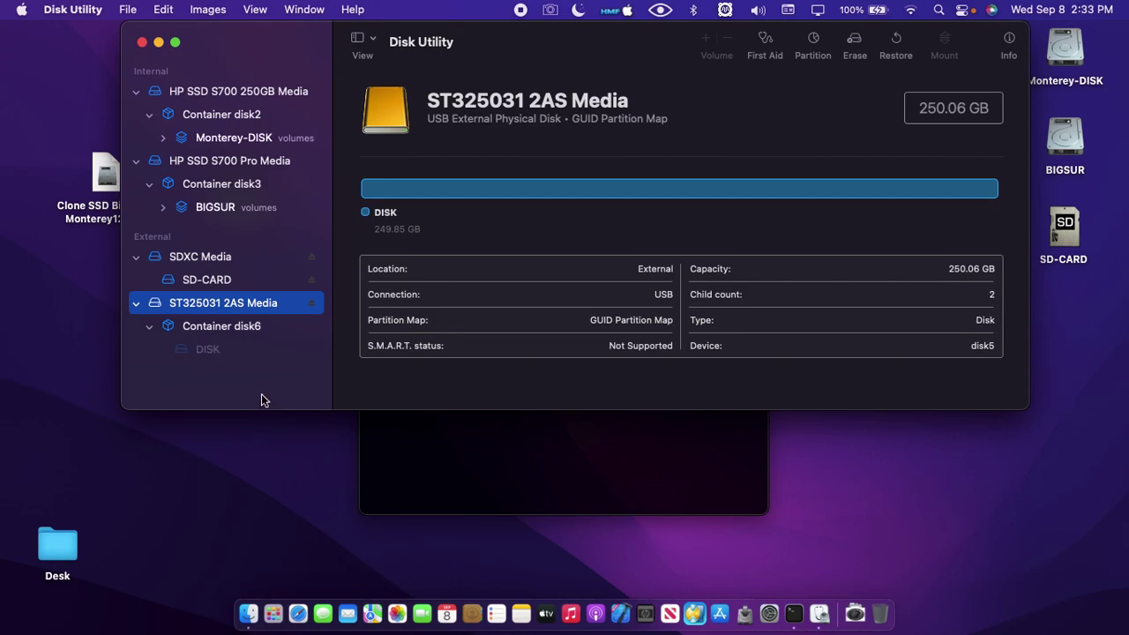
# Step: Erase the ST325031 2AS Media drive as Untitled with APFS format and GUID Partition Map, and close Disk Utility
pyautogui.click(374, 39)
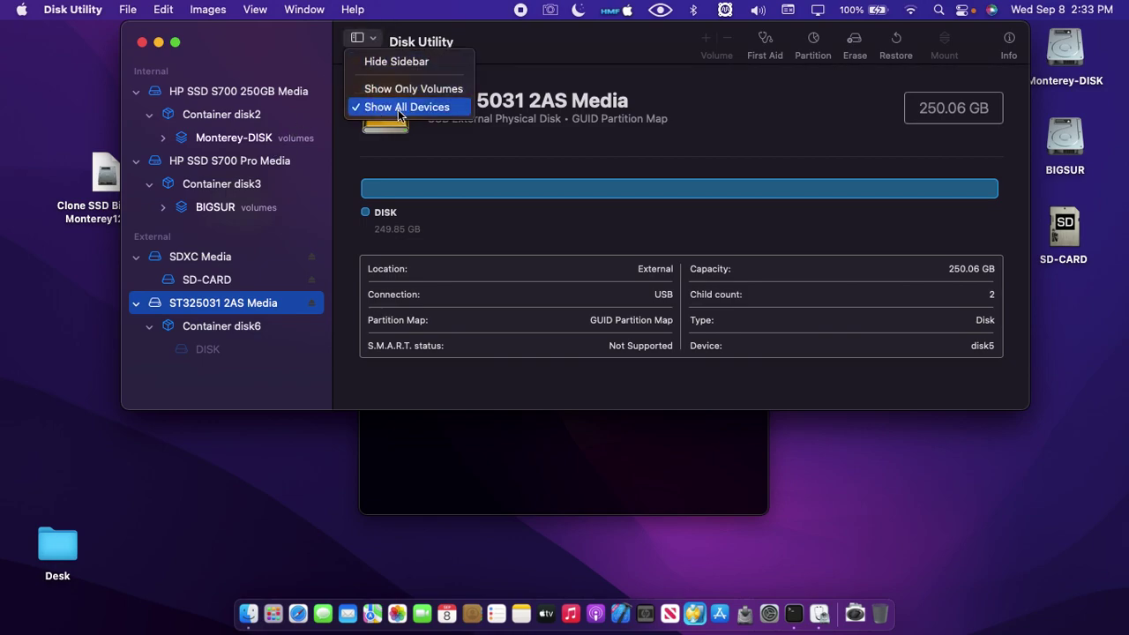
pyautogui.click(375, 40)
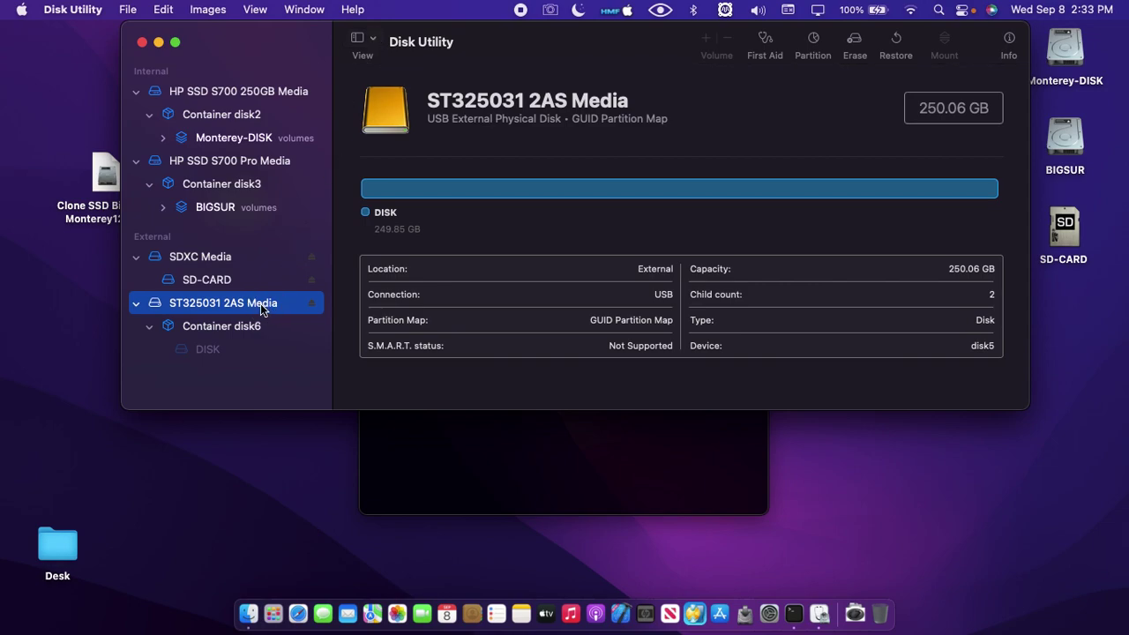
pyautogui.click(854, 42)
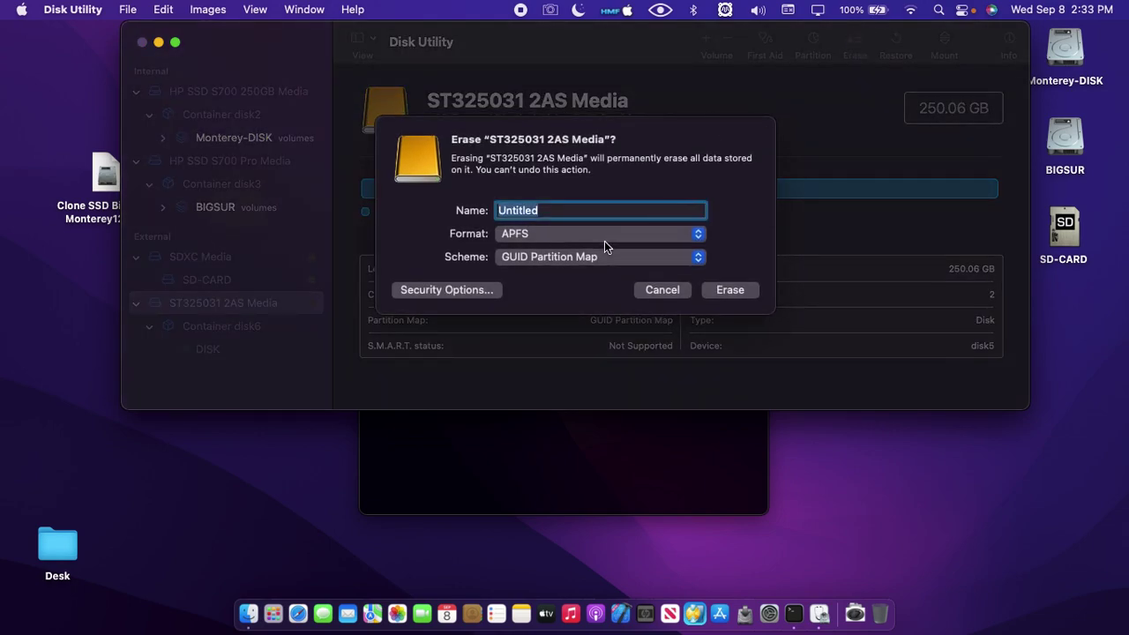
pyautogui.click(576, 258)
pyautogui.click(575, 257)
pyautogui.click(549, 232)
pyautogui.click(549, 236)
pyautogui.click(731, 289)
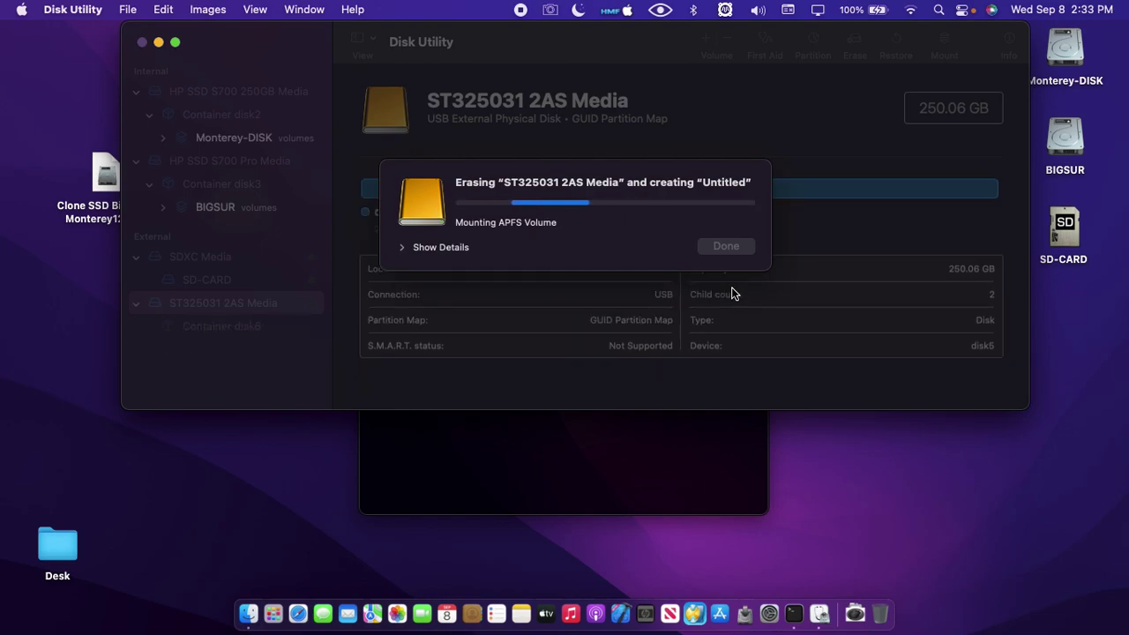
pyautogui.click(735, 248)
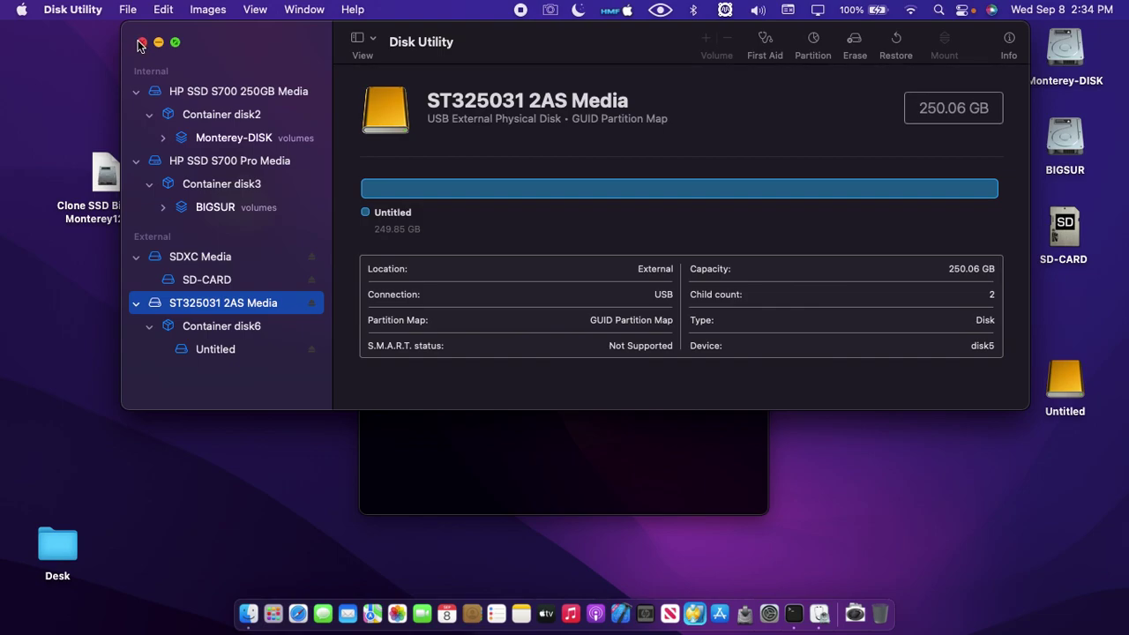
pyautogui.click(141, 42)
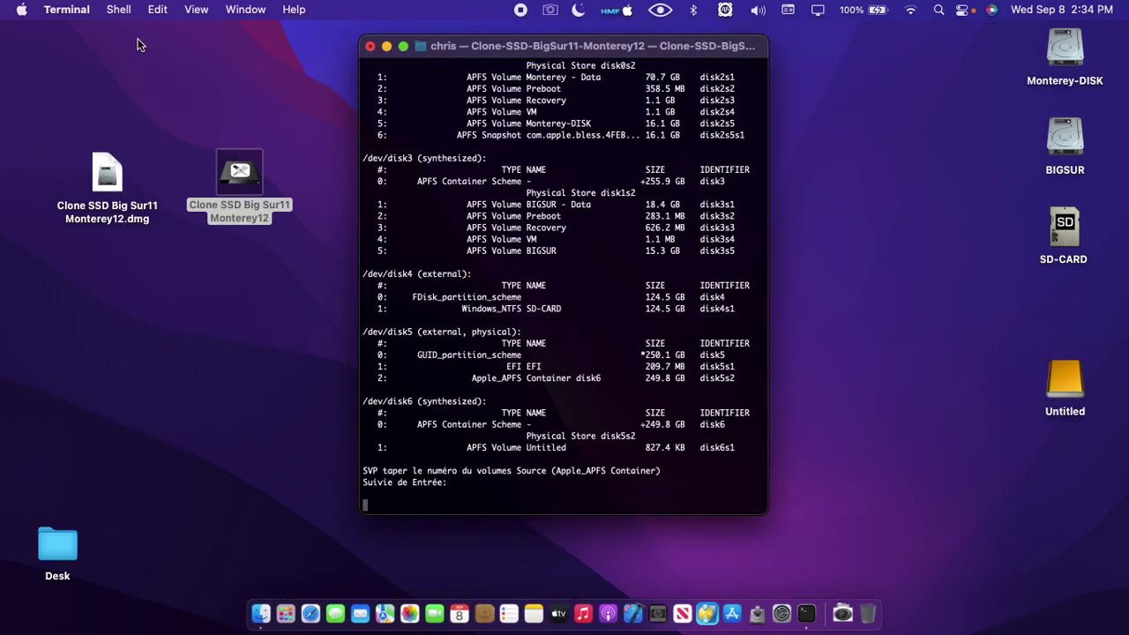
# Step: Look up the BIGSUR volume's identifier in the disk list and submit disk3s5 as the source volume
pyautogui.moveTo(672, 51); pyautogui.dragTo(674, 41)
pyautogui.scroll(2, 643, 222)
pyautogui.scroll(10, 642, 222)
pyautogui.scroll(-15, 642, 223)
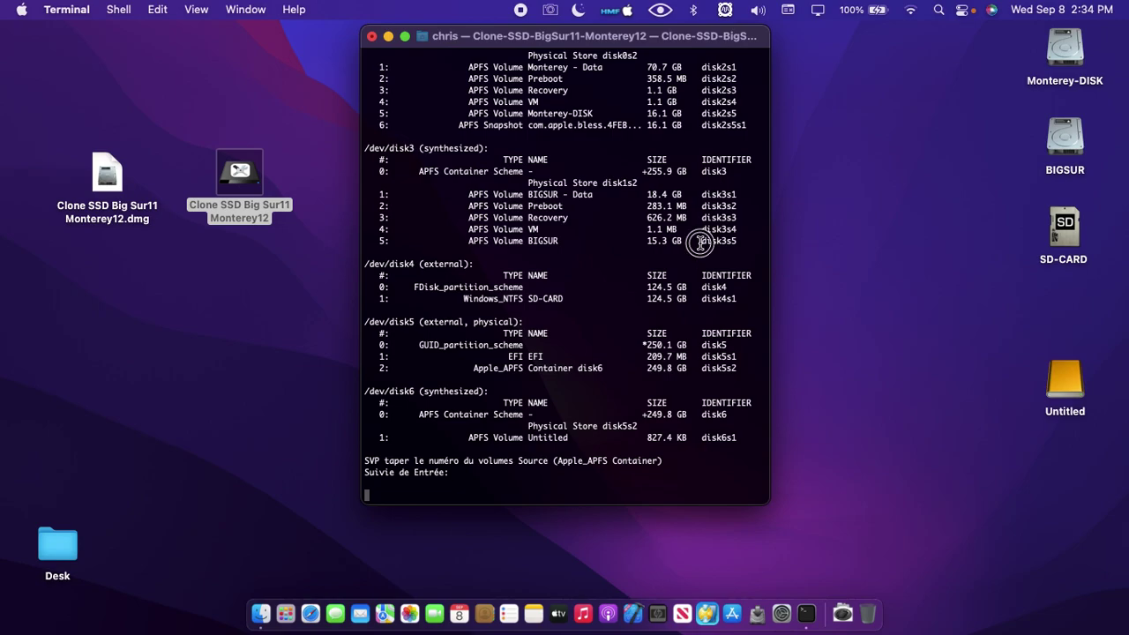
pyautogui.doubleClick(731, 243)
pyautogui.click(731, 250)
pyautogui.write('disk')
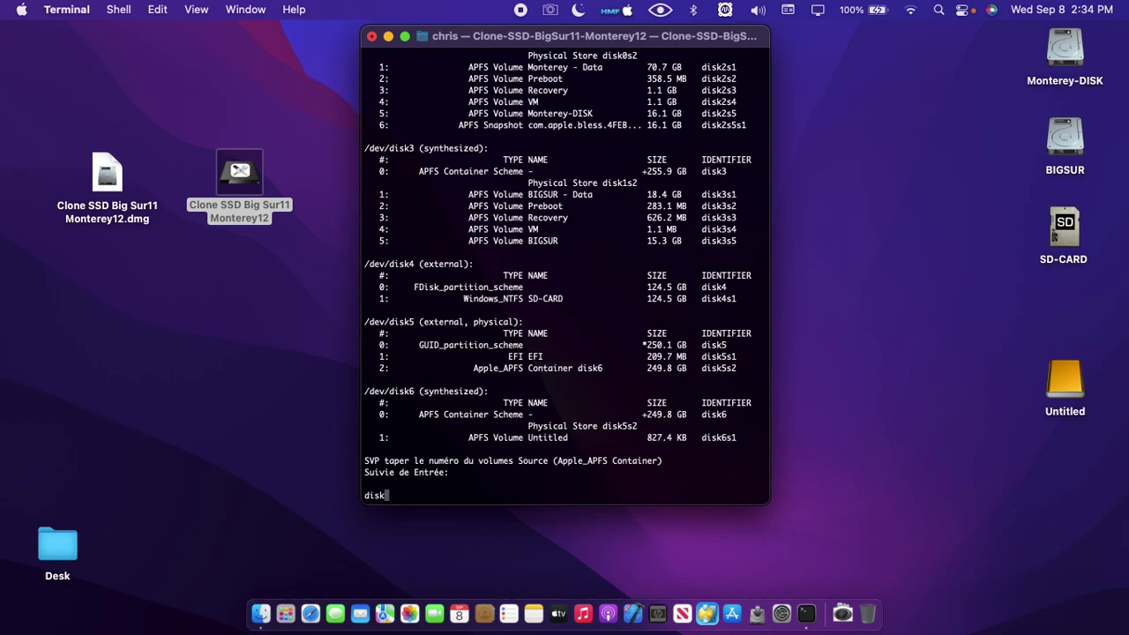
pyautogui.write('3s5')
pyautogui.press('Return')
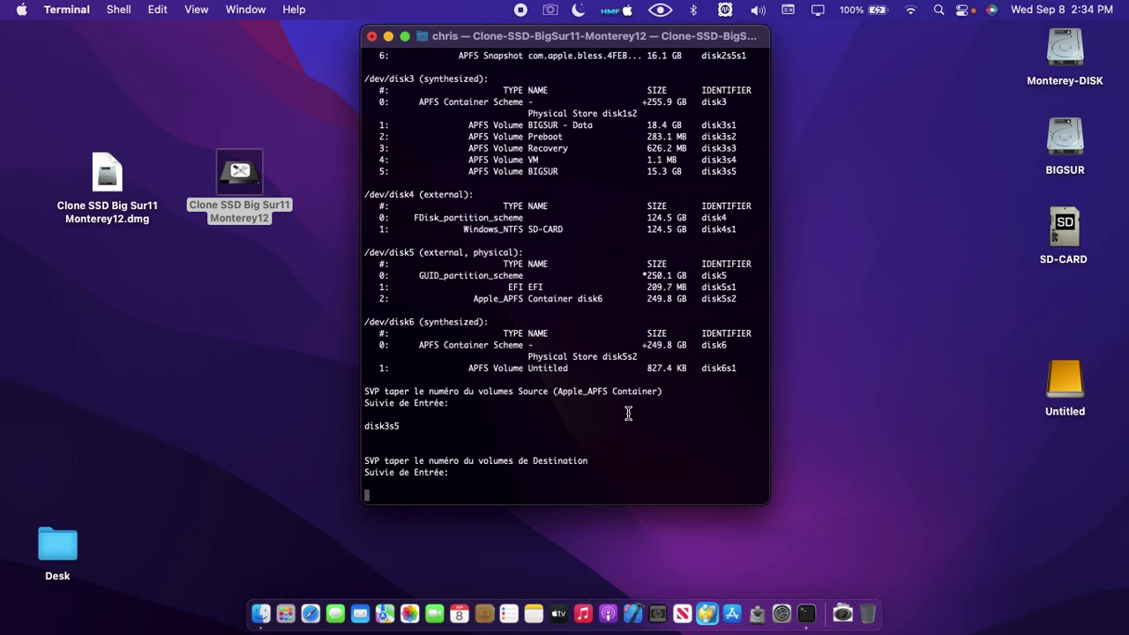
# Step: Look up the Untitled volume's identifier in the disk list and submit disk6s1 as the destination volume
pyautogui.click(377, 492)
pyautogui.scroll(1, 635, 335)
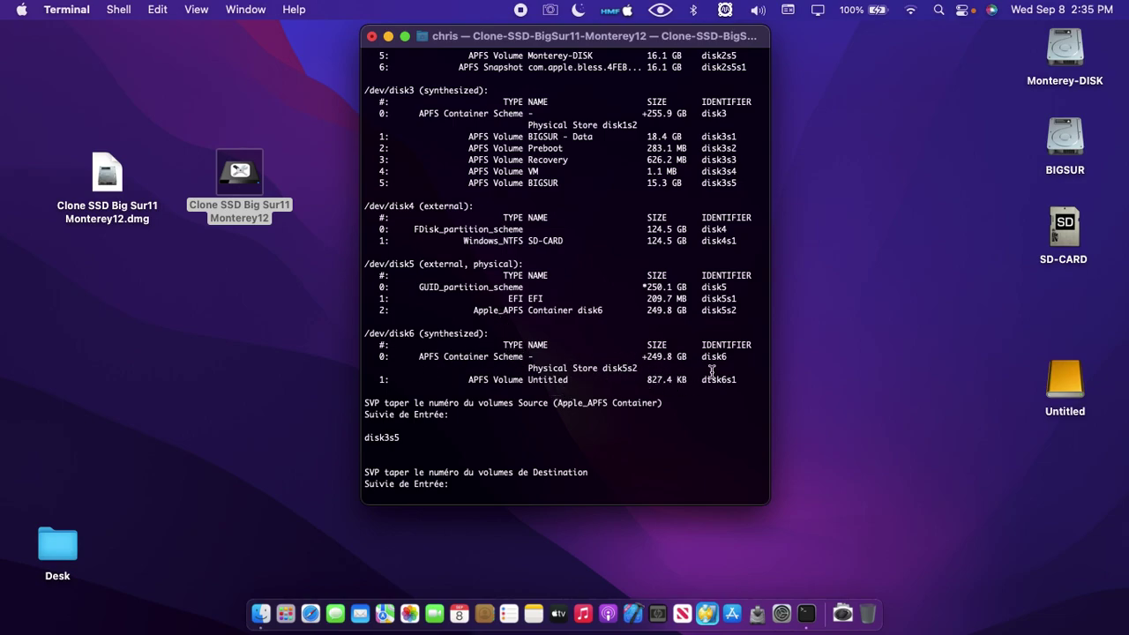
pyautogui.scroll(-1, 723, 411)
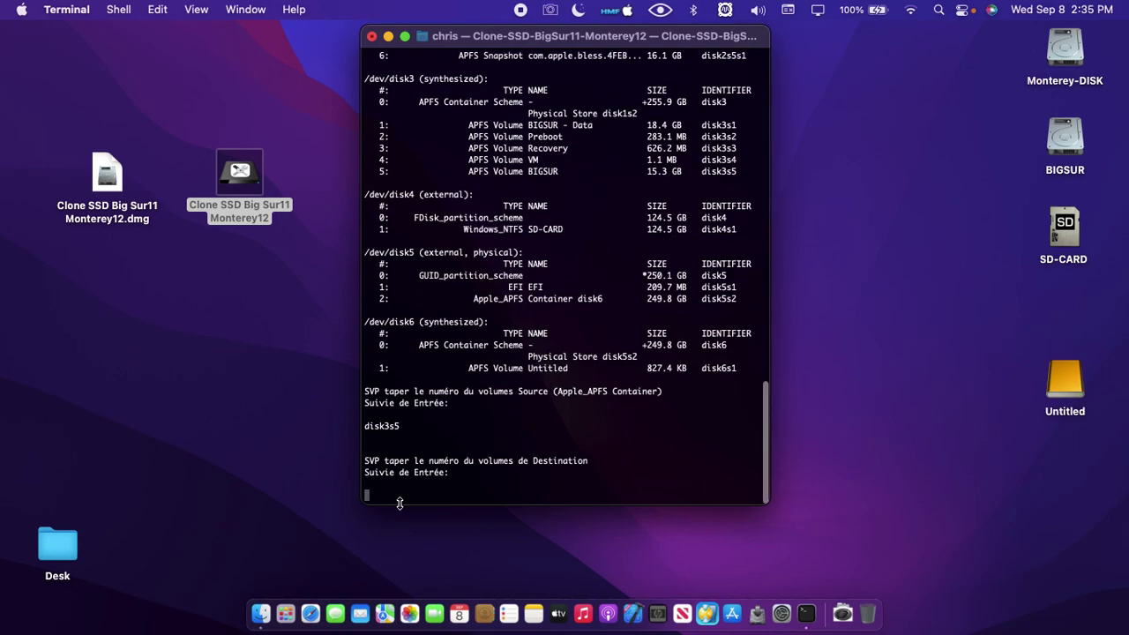
pyautogui.write('dis')
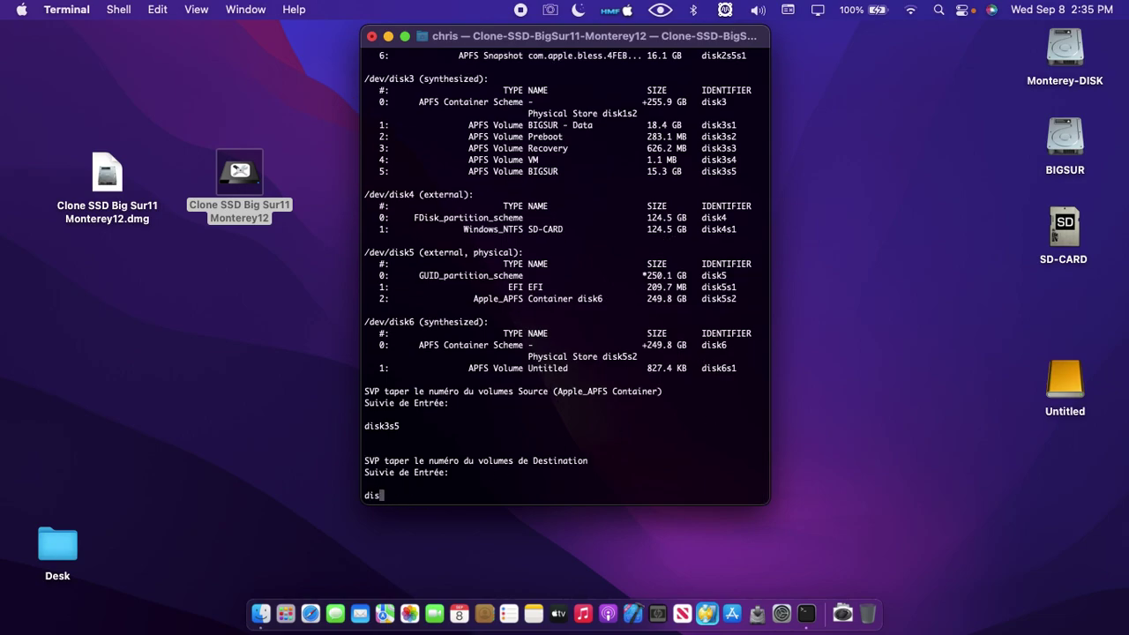
pyautogui.write('k6s1')
pyautogui.press('Return')
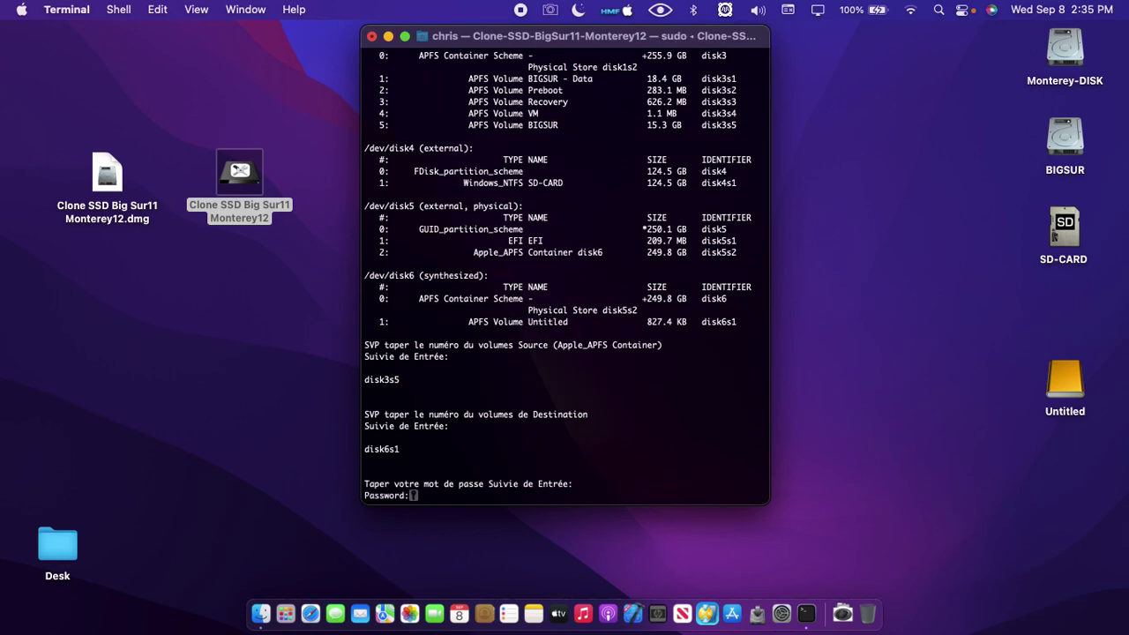
# Step: Enter the account password and answer y to erase the contents of disk6s1 and start the replication
pyautogui.press('Return')
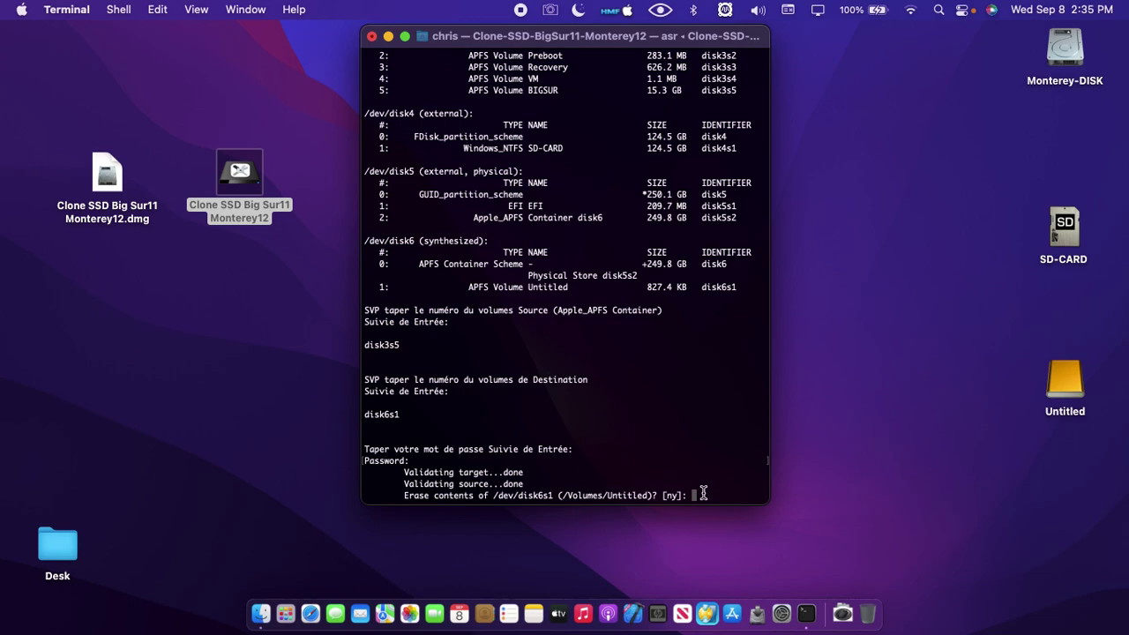
pyautogui.write('y')
pyautogui.press('Return')
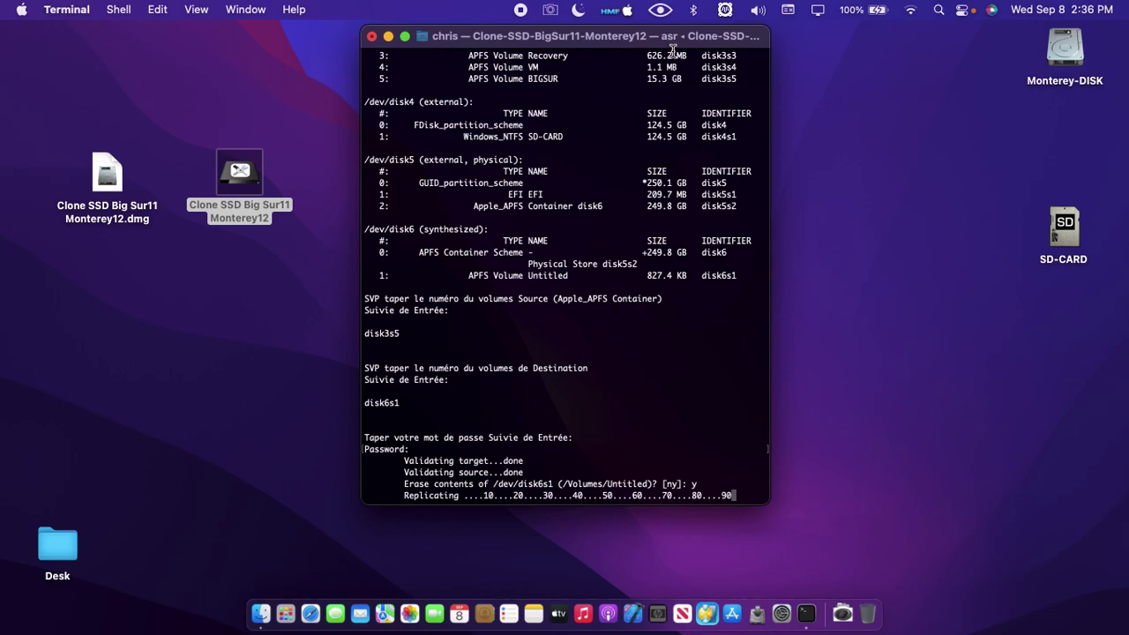
pyautogui.moveTo(669, 41); pyautogui.dragTo(685, 58)
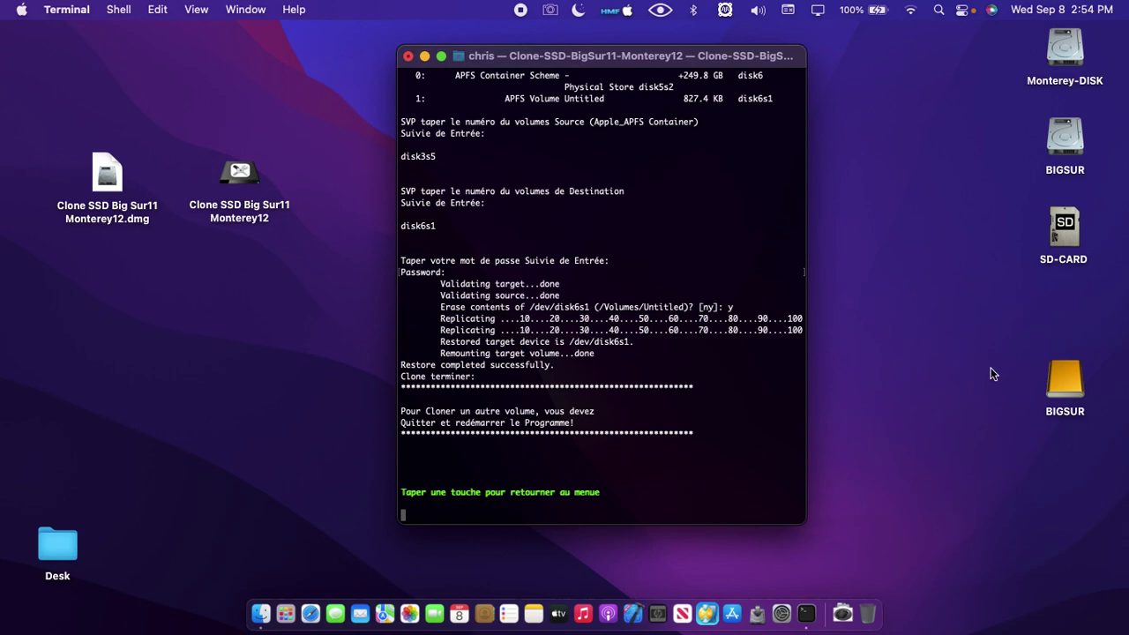
# Step: Open the cloned external BIGSUR volume from the desktop to check its folders
pyautogui.click(1065, 386)
pyautogui.click(1066, 139)
pyautogui.click(1065, 386)
pyautogui.doubleClick(1065, 385)
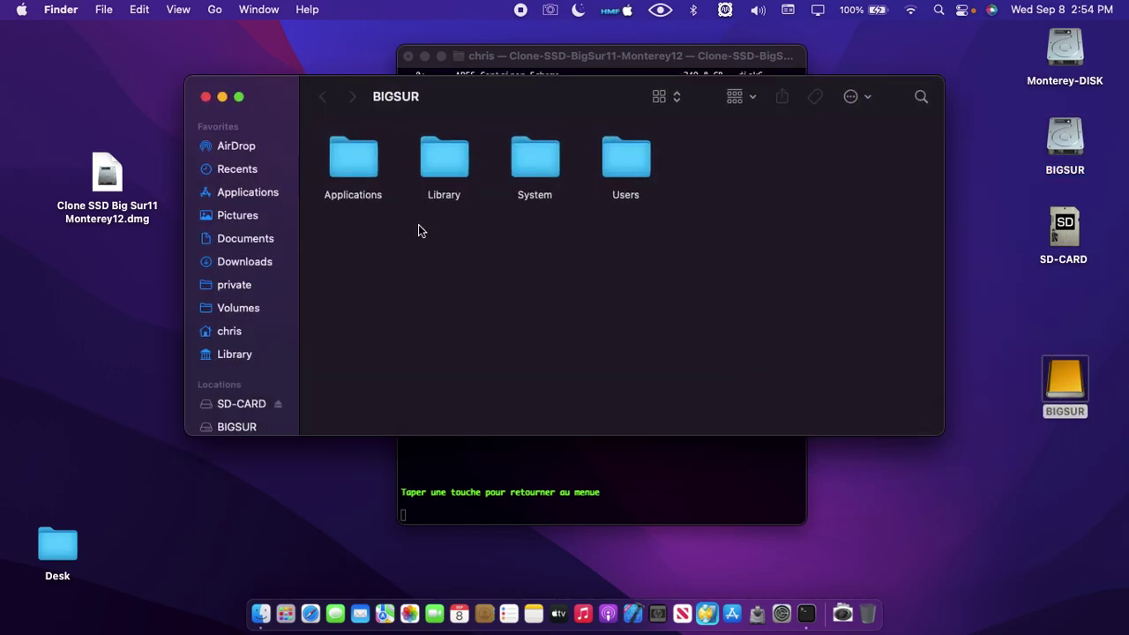
pyautogui.moveTo(478, 90); pyautogui.dragTo(547, 117)
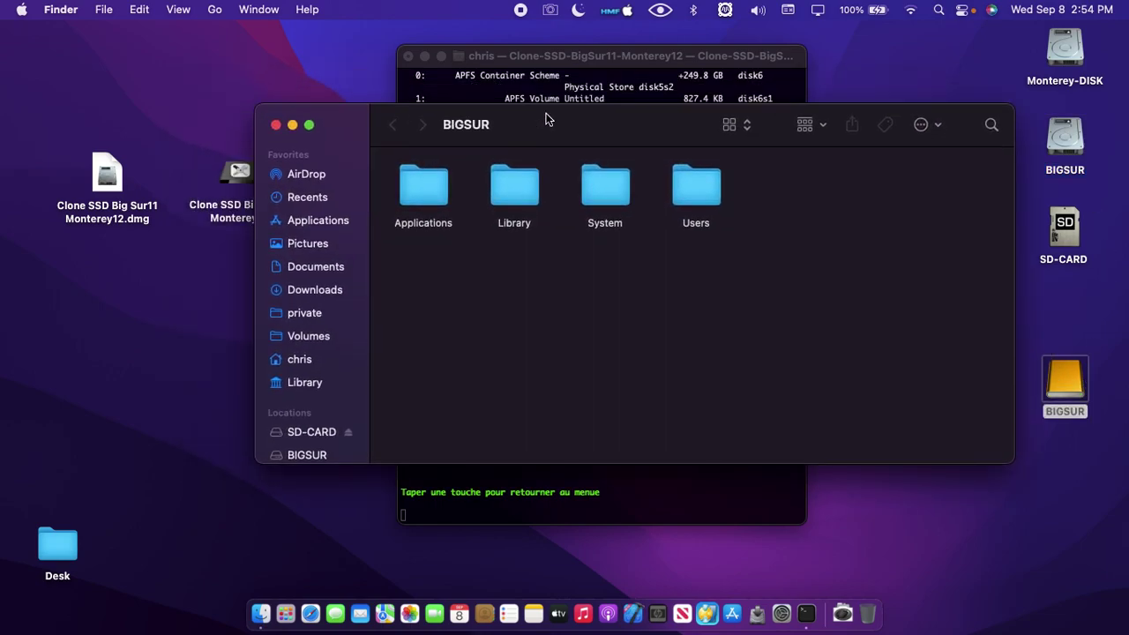
# Step: Return to the cloning tool's menu, quit it with option x, and close its Terminal window and the BIGSUR folder window
pyautogui.click(546, 64)
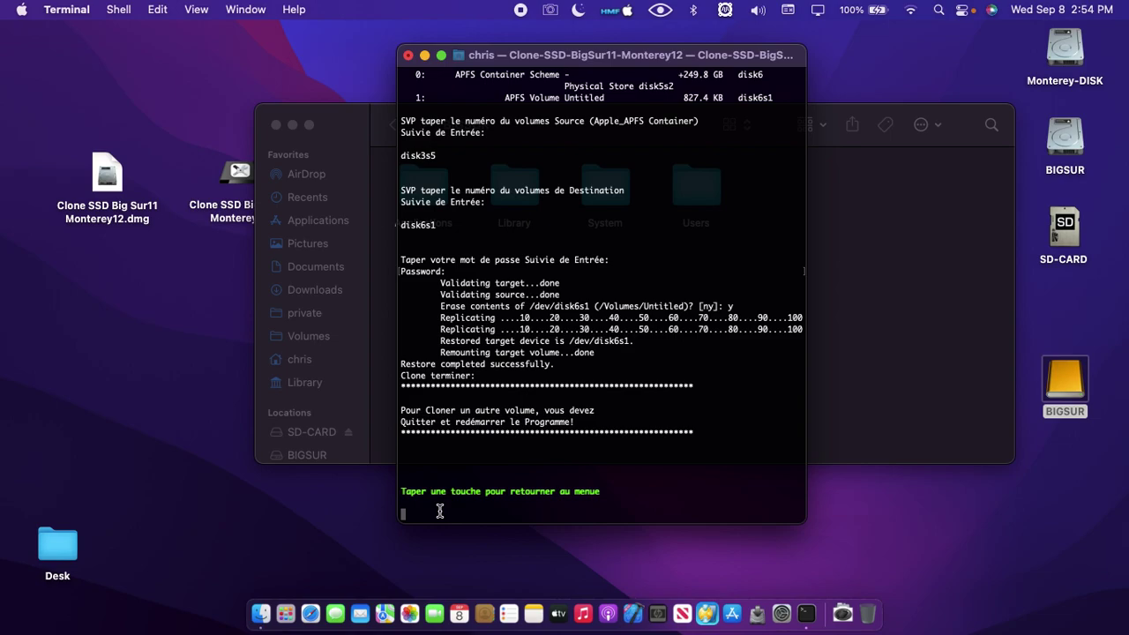
pyautogui.press('Return')
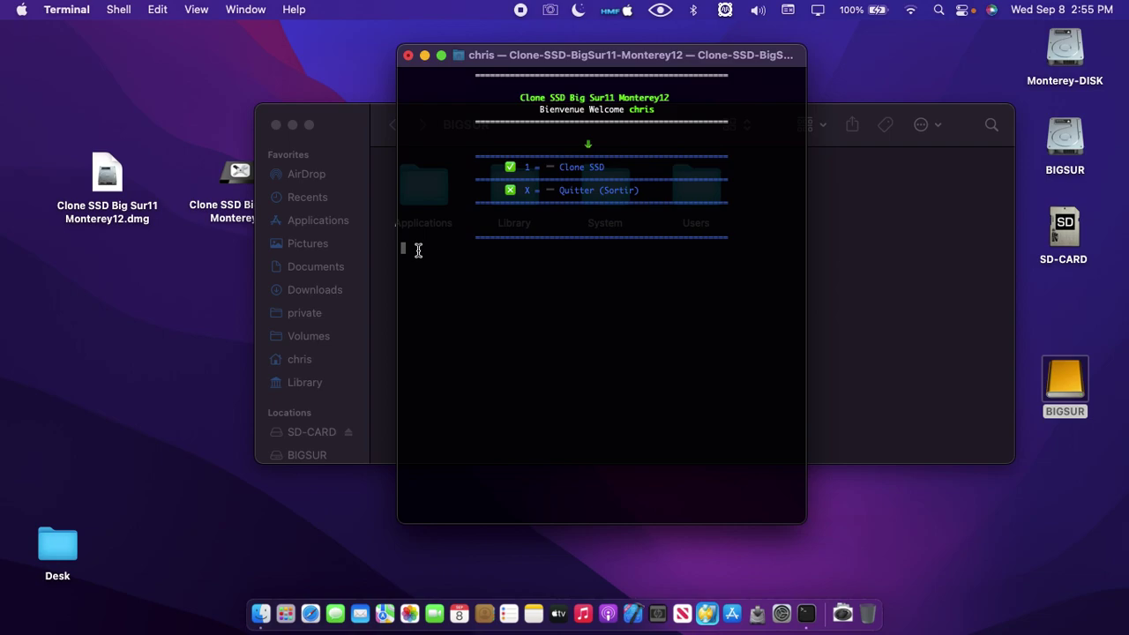
pyautogui.write('x')
pyautogui.press('Return')
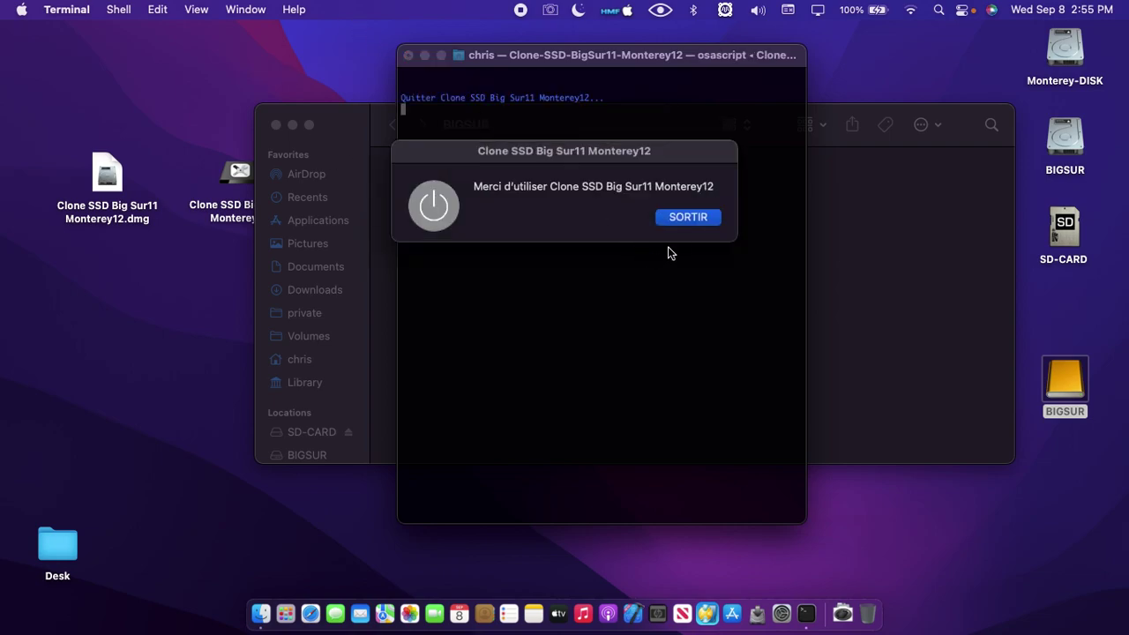
pyautogui.click(688, 218)
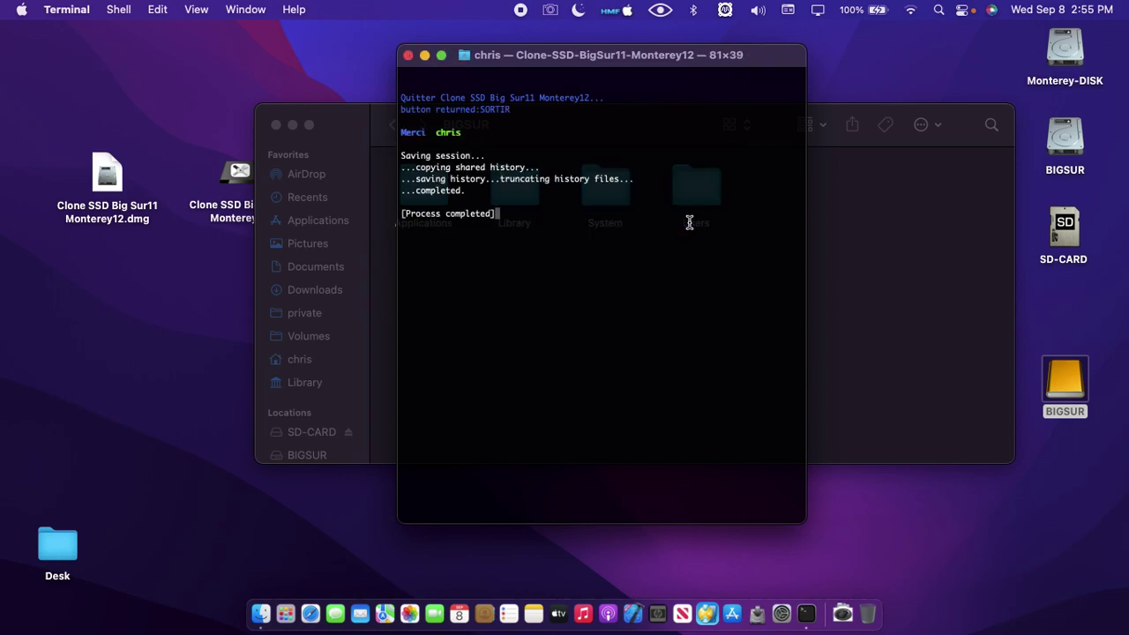
pyautogui.click(408, 55)
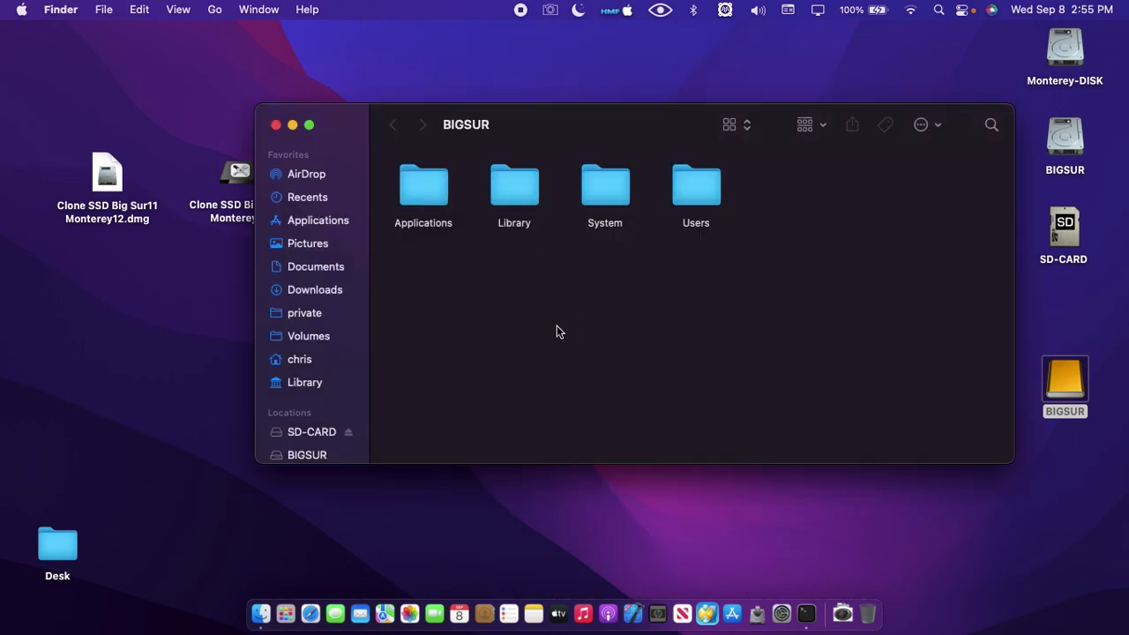
pyautogui.moveTo(360, 134); pyautogui.dragTo(361, 110)
pyautogui.click(295, 112)
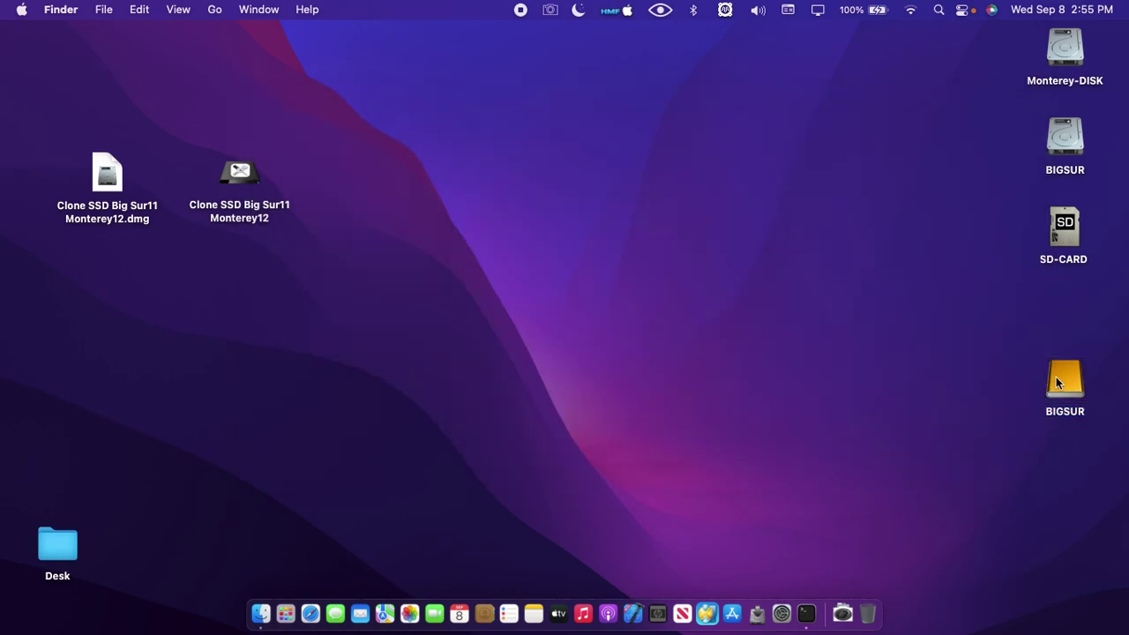
# Step: Mount the EFI partition of the external BIGSUR drive with Drop EFI, authorizing the change with the account password
pyautogui.moveTo(1063, 381); pyautogui.dragTo(745, 589)
pyautogui.click(684, 238)
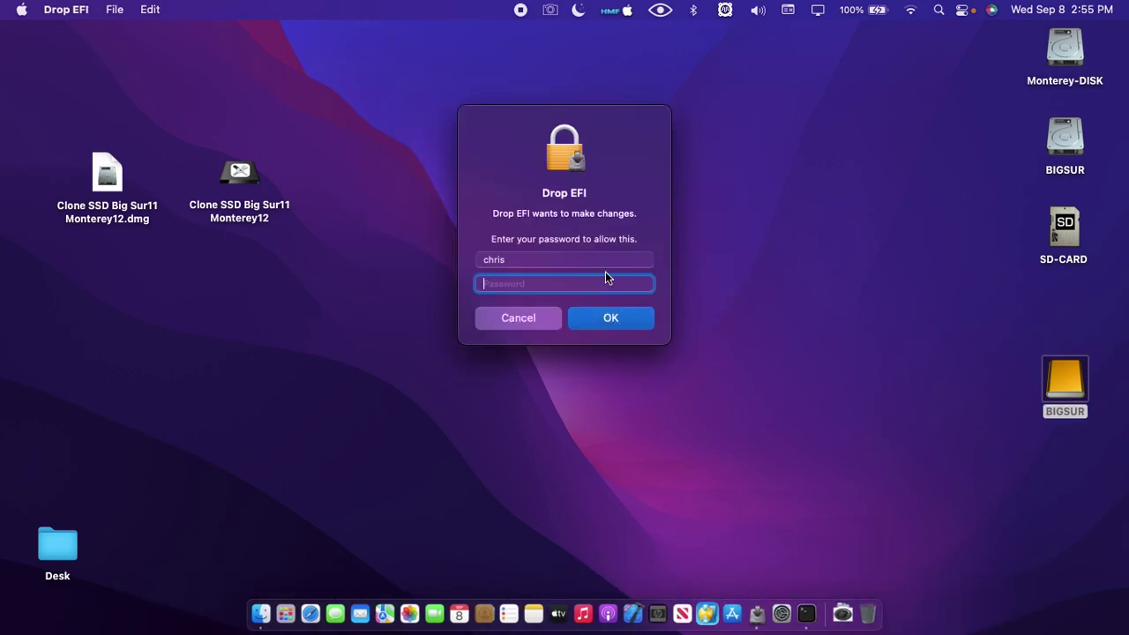
pyautogui.write('••••••')
pyautogui.press('Return')
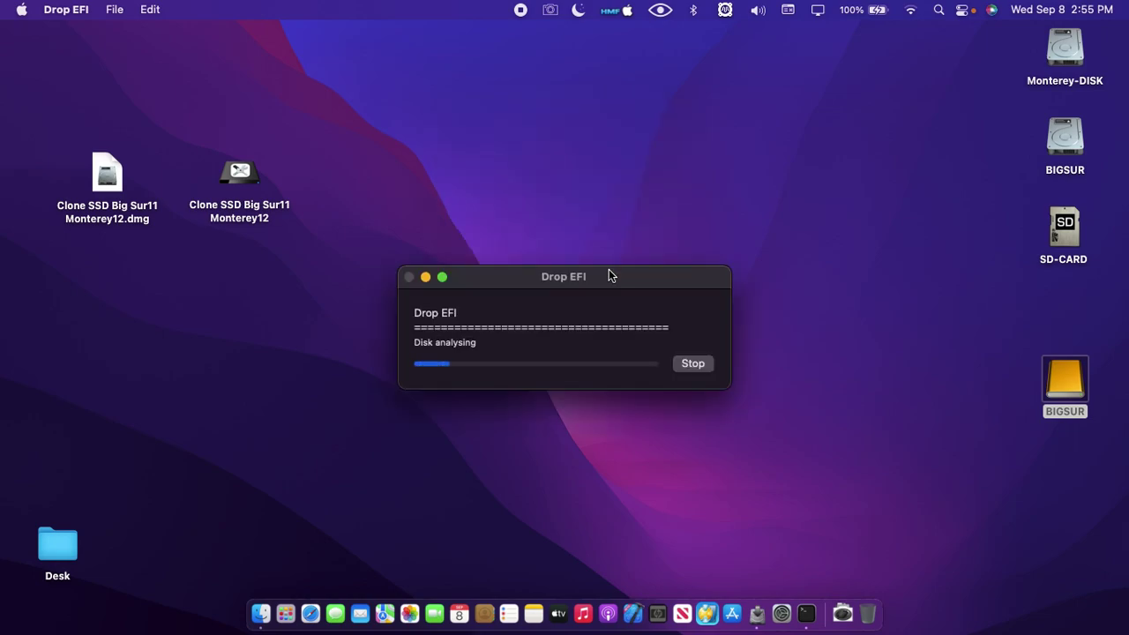
pyautogui.moveTo(608, 276); pyautogui.dragTo(624, 152)
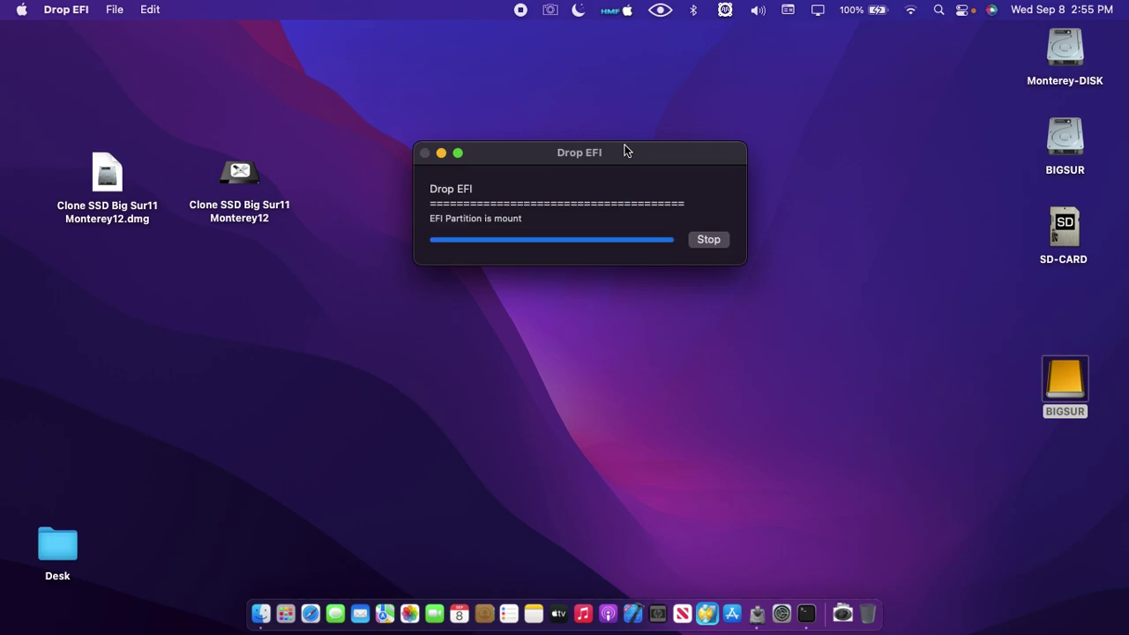
# Step: Open the mounted EFI volume from the desktop to check its contents, and close its window
pyautogui.click(1067, 466)
pyautogui.doubleClick(1067, 466)
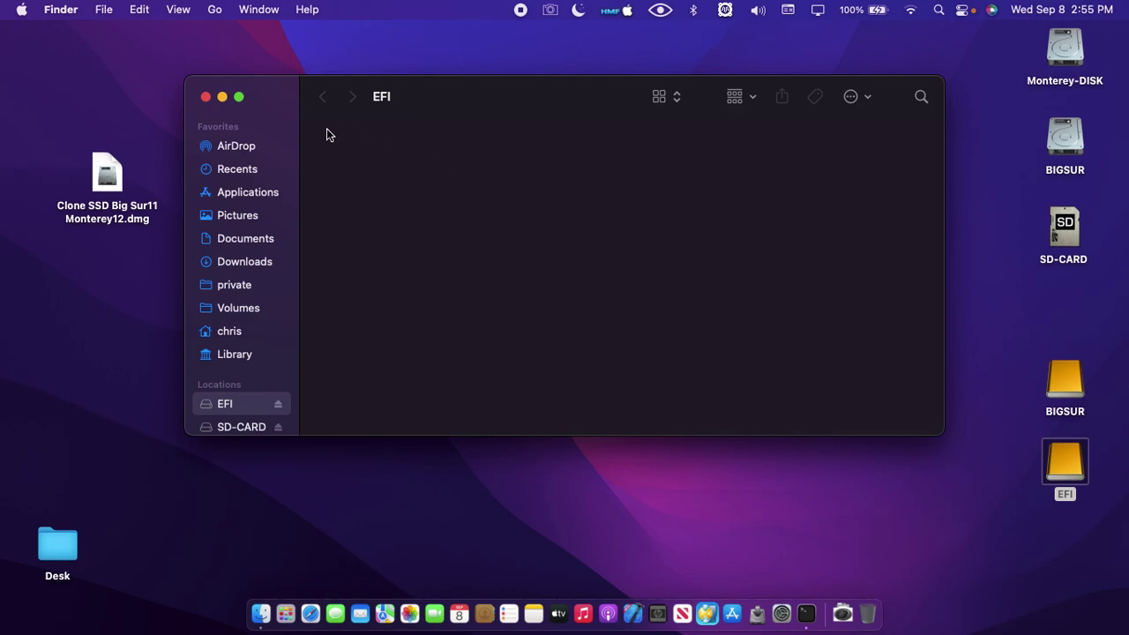
pyautogui.moveTo(270, 93); pyautogui.dragTo(290, 97)
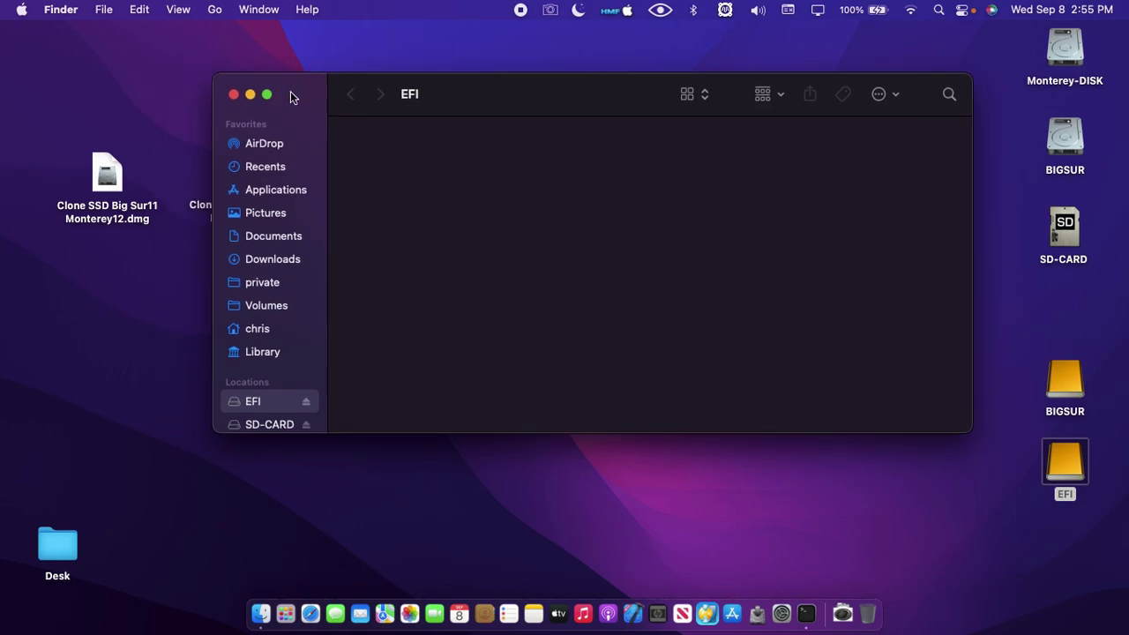
pyautogui.click(233, 95)
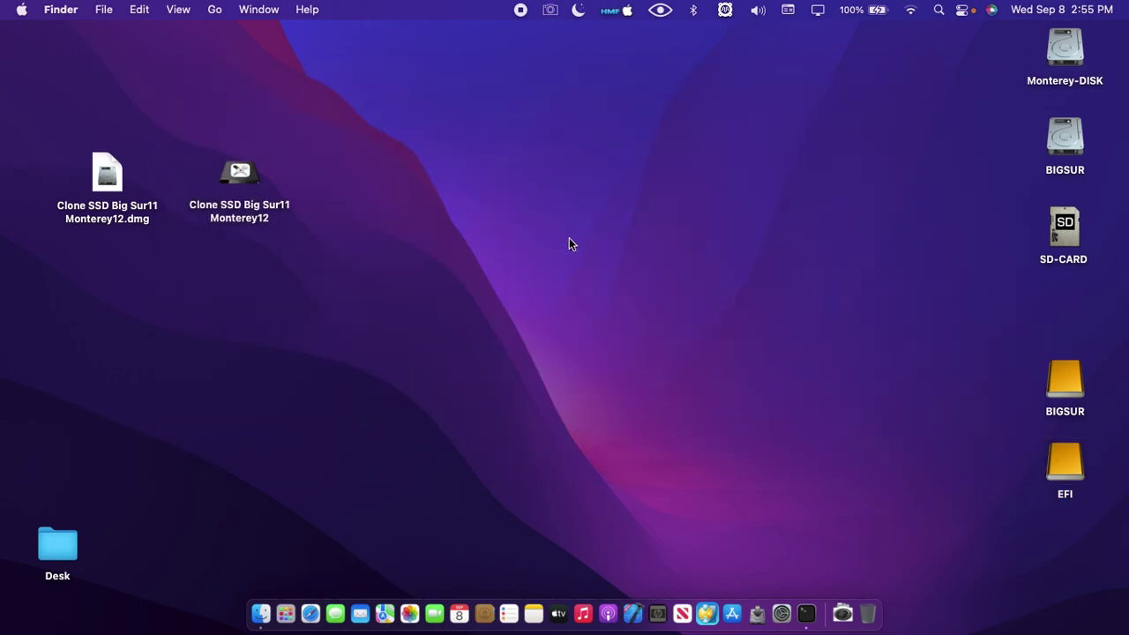
# Step: Eject only the EFI volume, keeping the external BIGSUR volume mounted
pyautogui.rightClick(1070, 469)
pyautogui.click(921, 313)
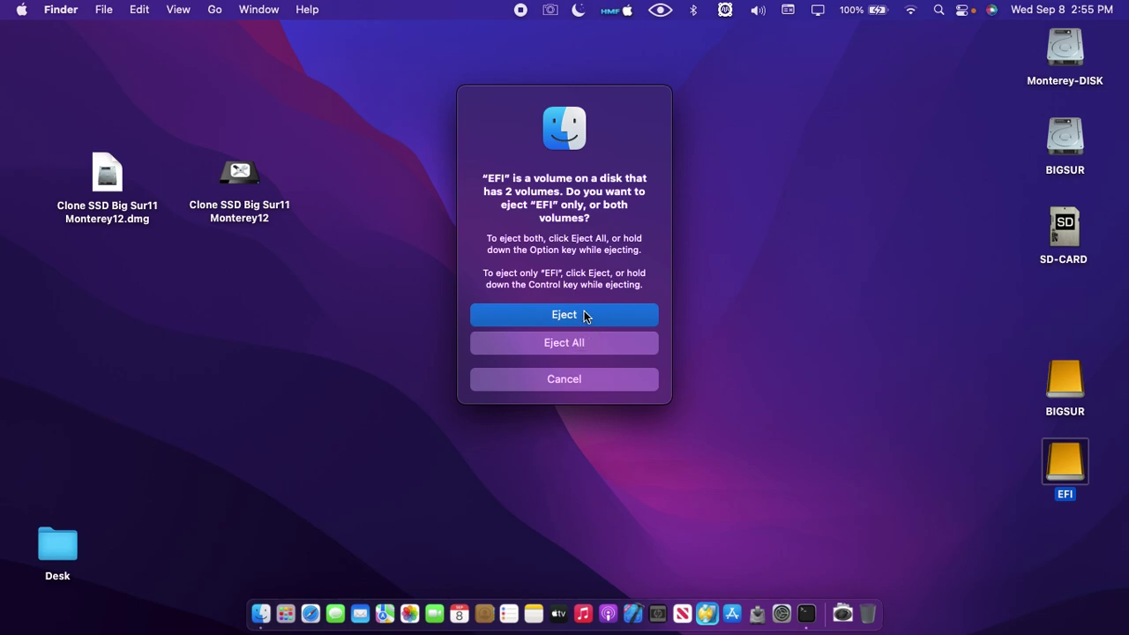
pyautogui.click(581, 312)
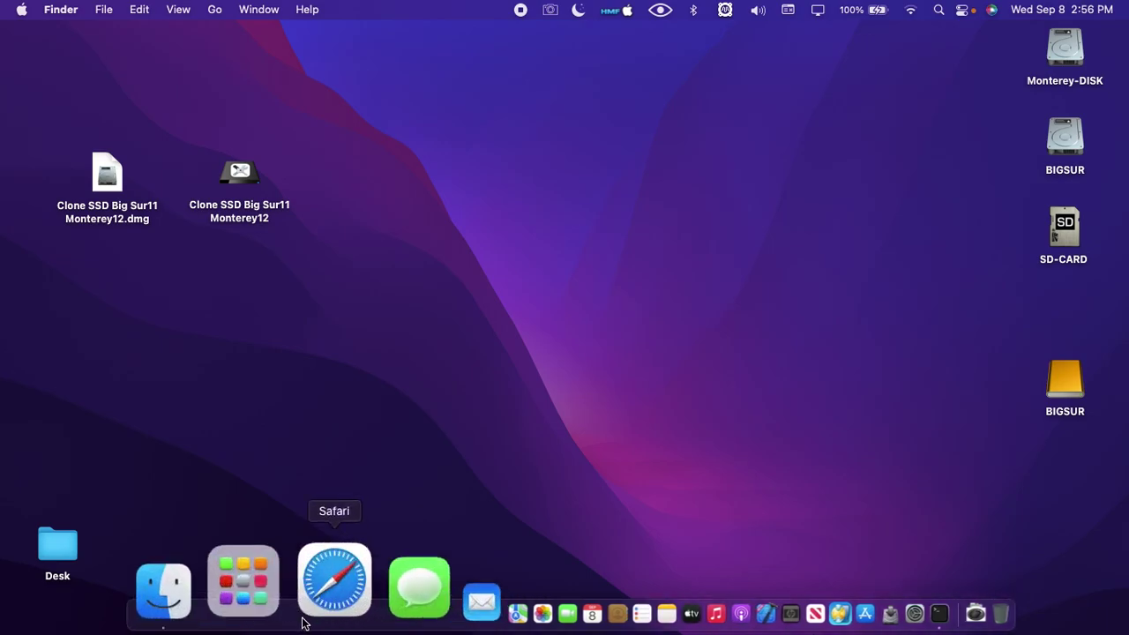
# Step: Open Disk Utility and examine the BIGSUR and BIGSUR - Data volumes in the external drive's Container disk6
pyautogui.click(288, 596)
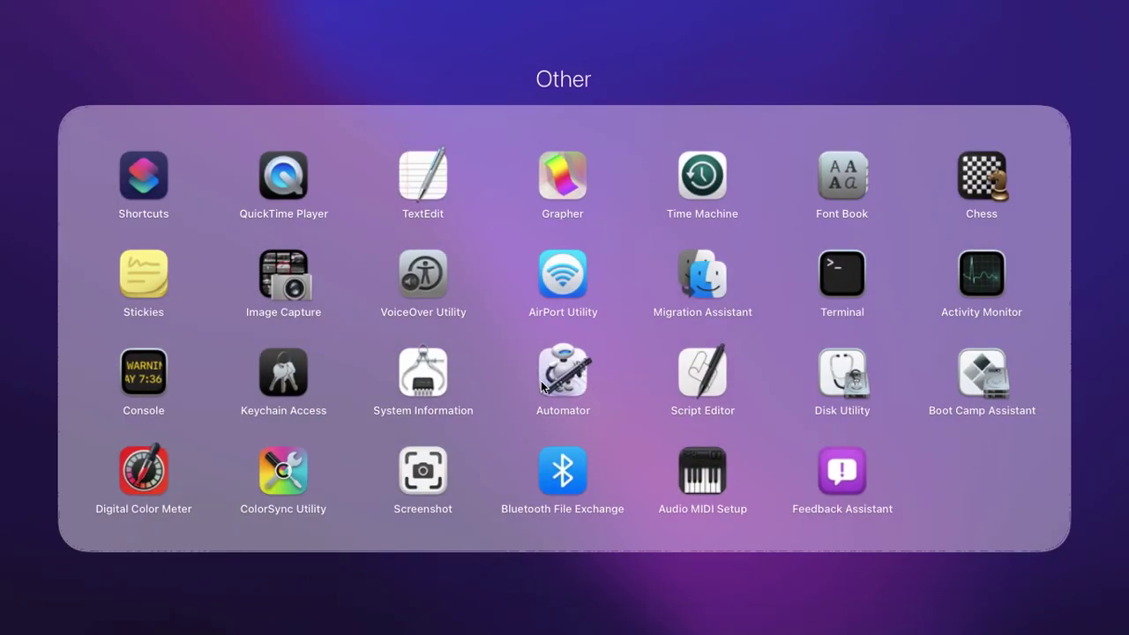
pyautogui.click(838, 378)
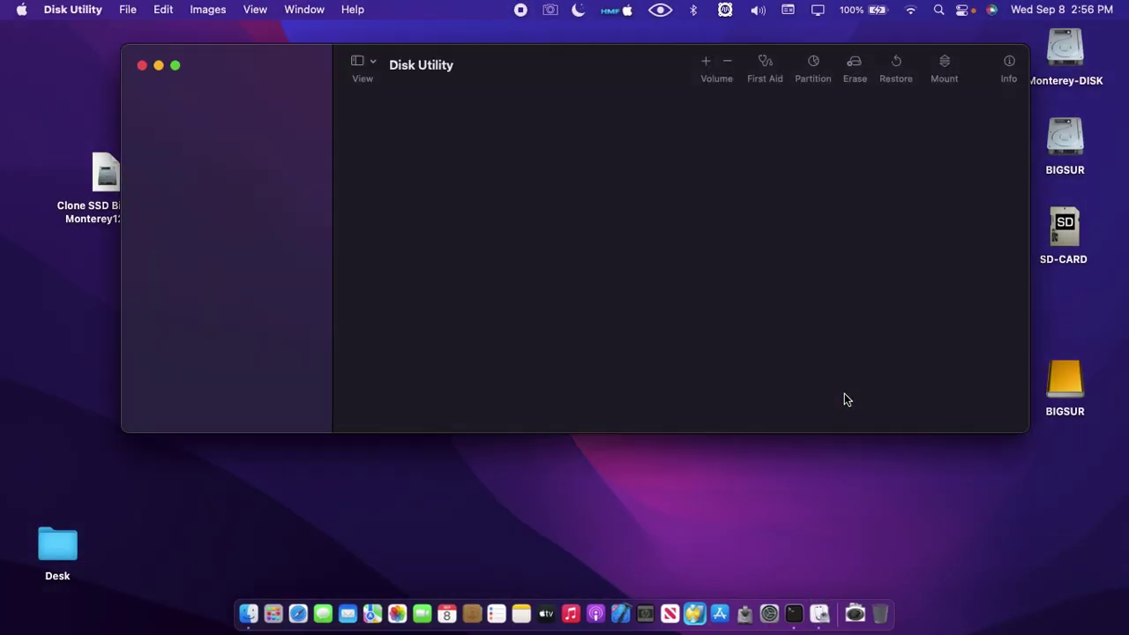
pyautogui.moveTo(560, 67); pyautogui.dragTo(563, 56)
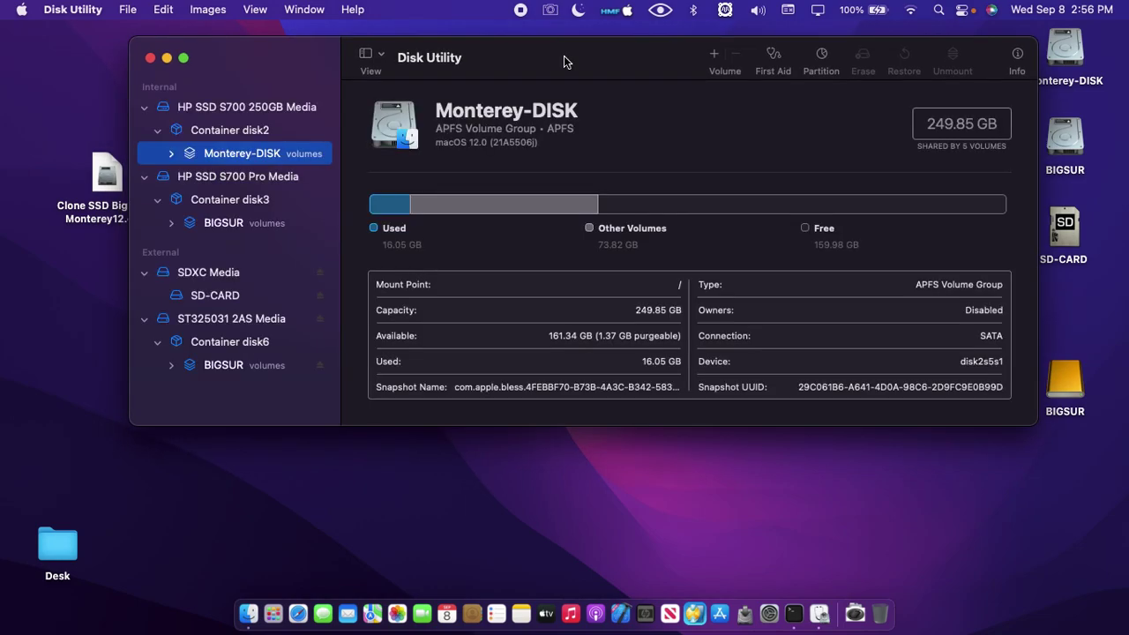
pyautogui.click(172, 371)
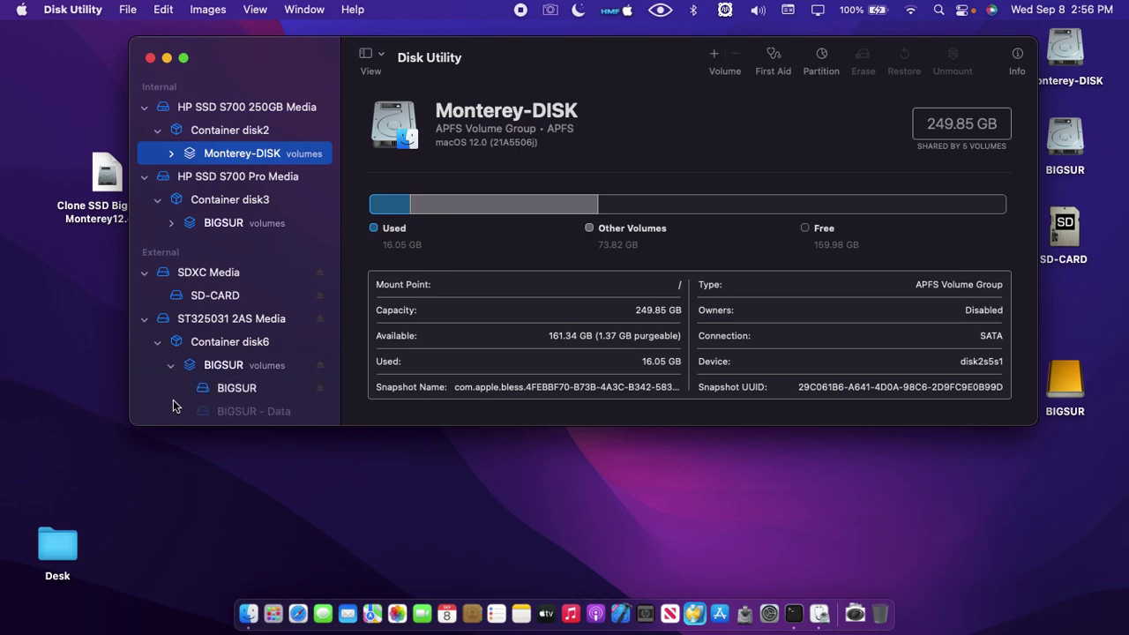
pyautogui.scroll(-1, 220, 388)
pyautogui.click(263, 413)
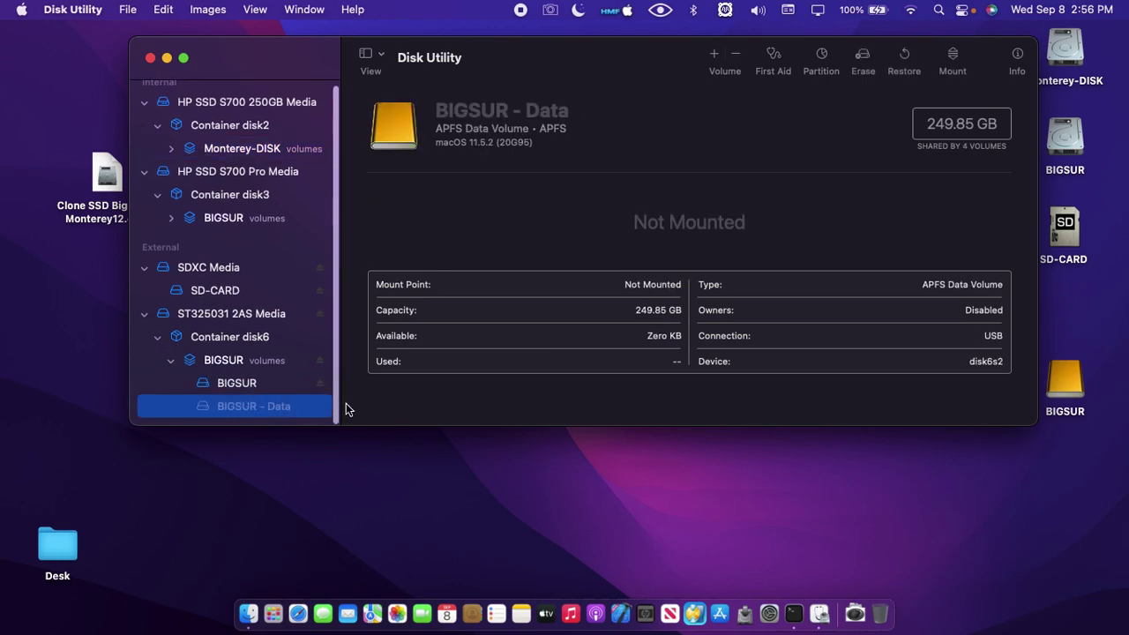
pyautogui.moveTo(342, 403); pyautogui.dragTo(420, 406)
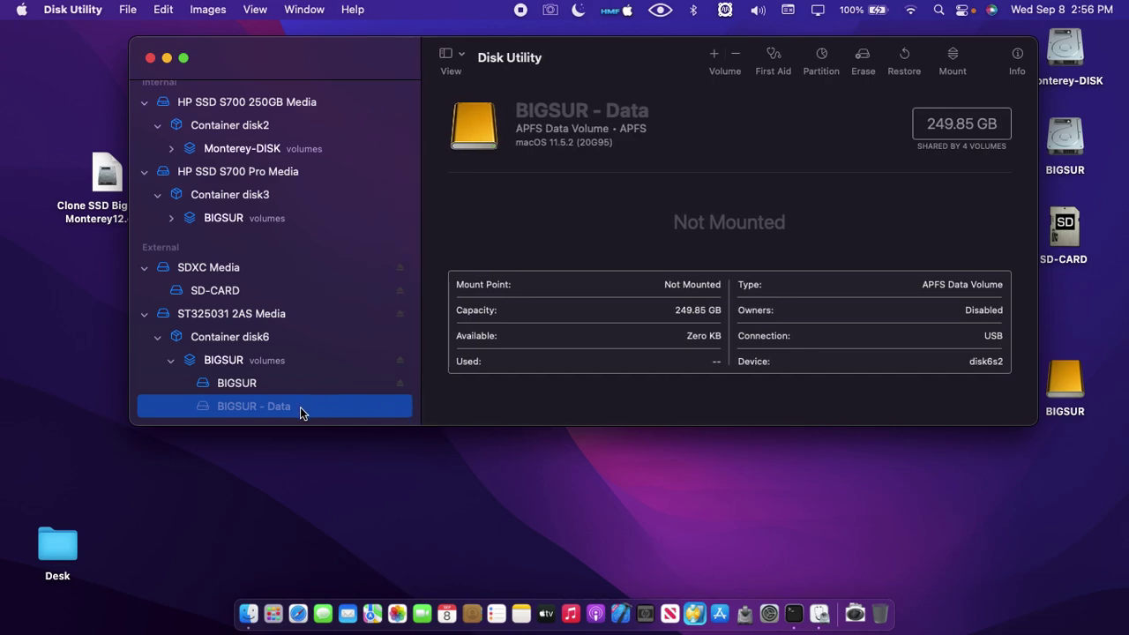
pyautogui.click(246, 384)
pyautogui.click(246, 406)
pyautogui.scroll(1, 282, 218)
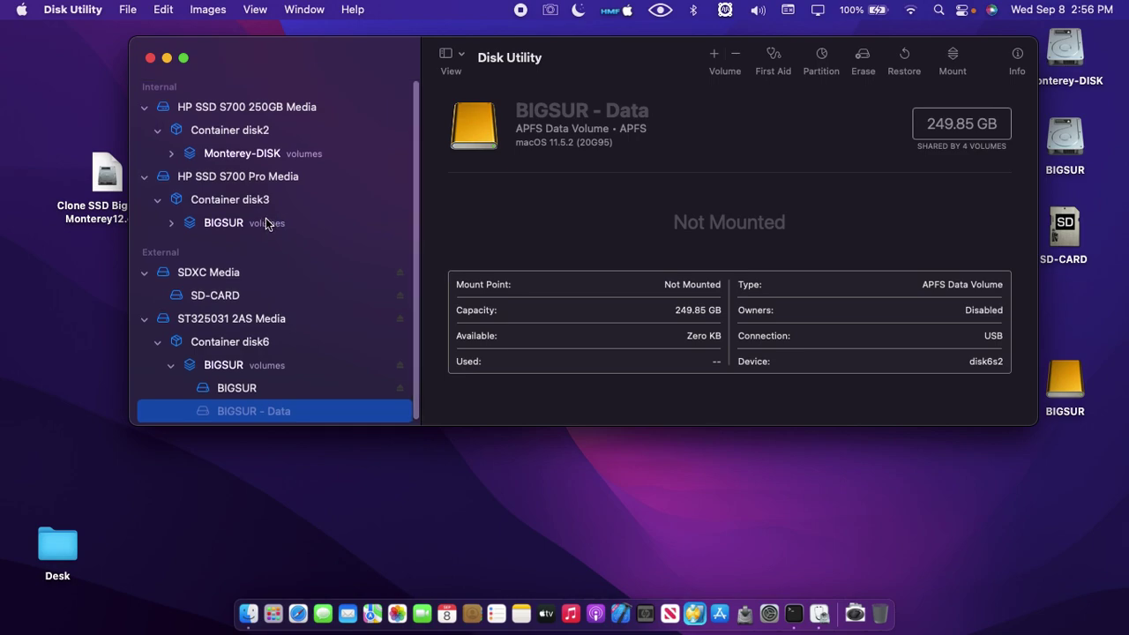
# Step: Examine the internal BIGSUR and BIGSUR - Data volumes in Container disk3 for comparison with the clone, and close Disk Utility
pyautogui.click(171, 222)
pyautogui.click(253, 270)
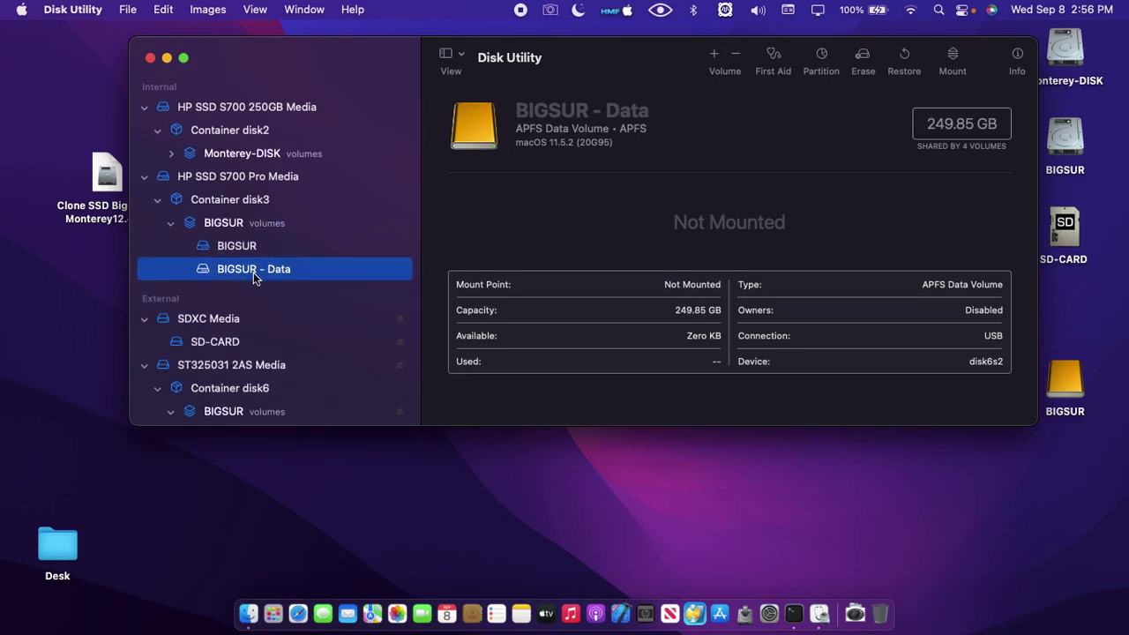
pyautogui.click(252, 254)
pyautogui.scroll(-2, 355, 355)
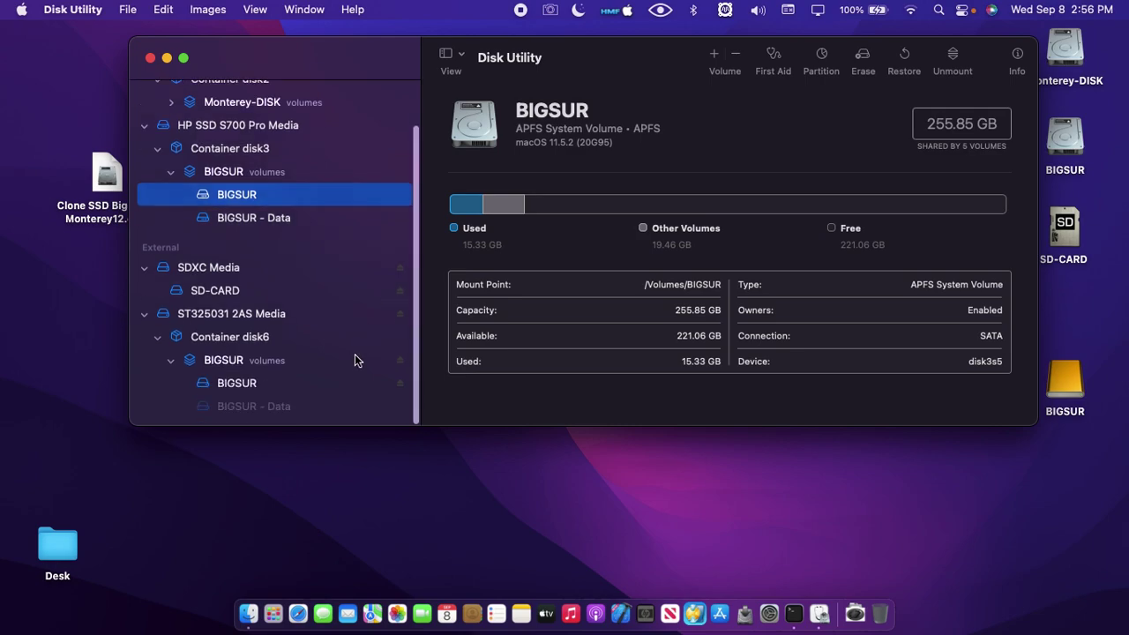
pyautogui.scroll(2, 354, 353)
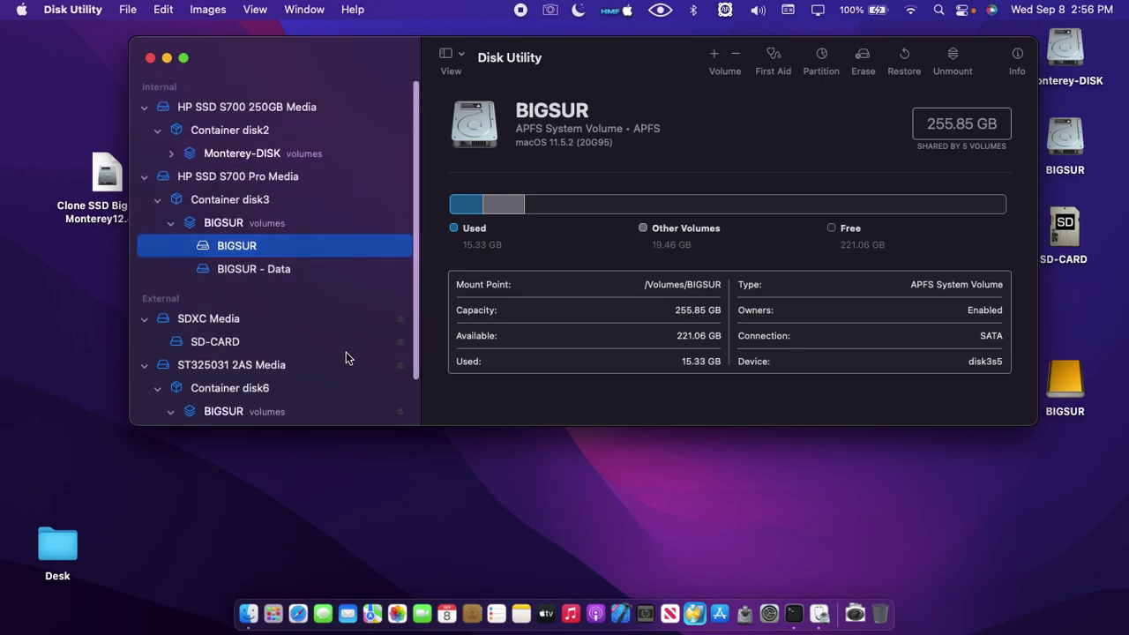
pyautogui.click(150, 57)
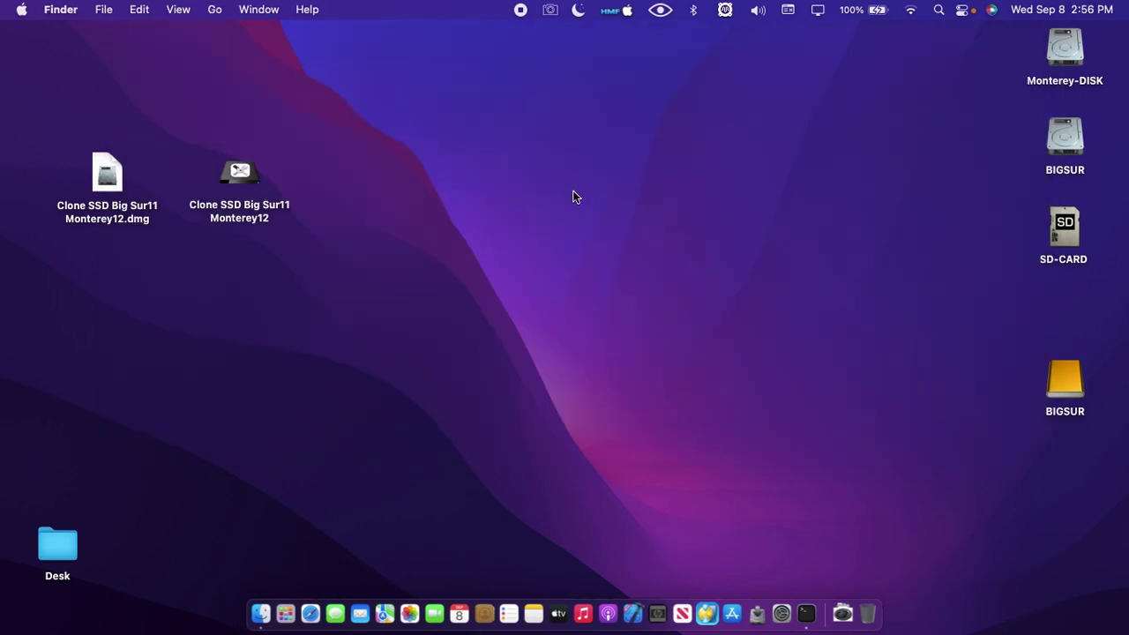